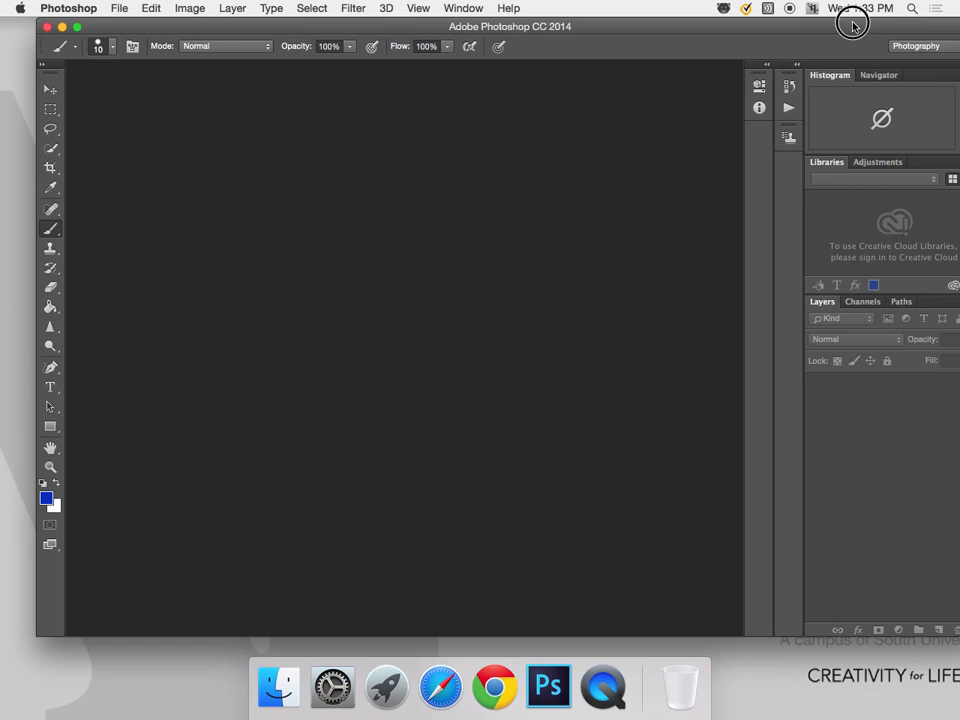
- Open the pano folder on the desktop, preview the source photo mnt beech-4.tif, and return to Photoshop
drag(842, 30, 764, 26)
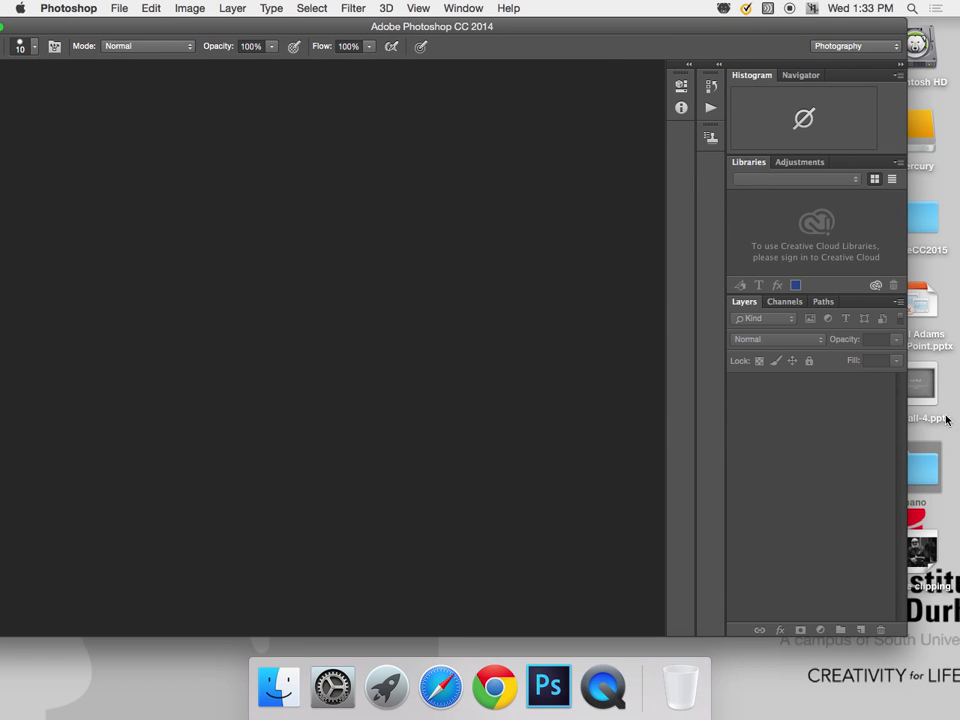
double_click(925, 468)
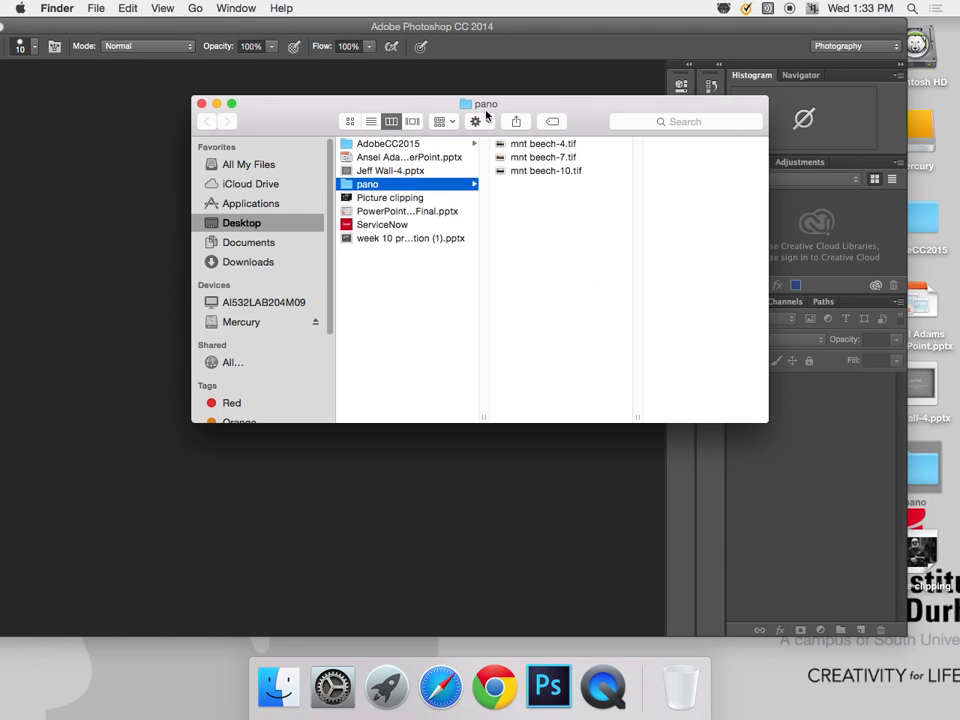
click(533, 145)
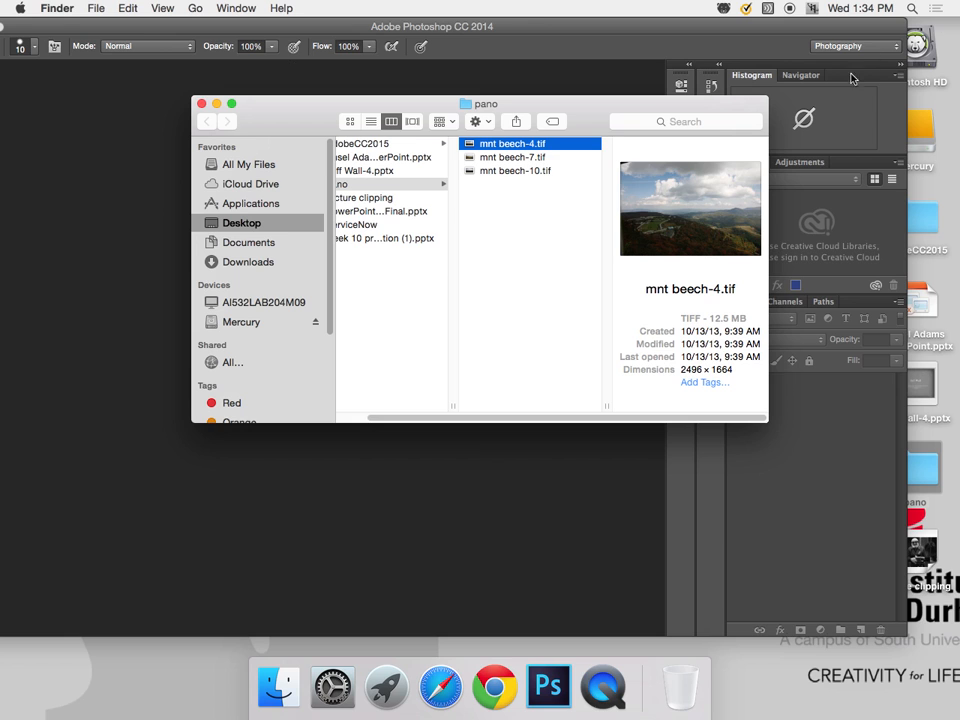
click(553, 29)
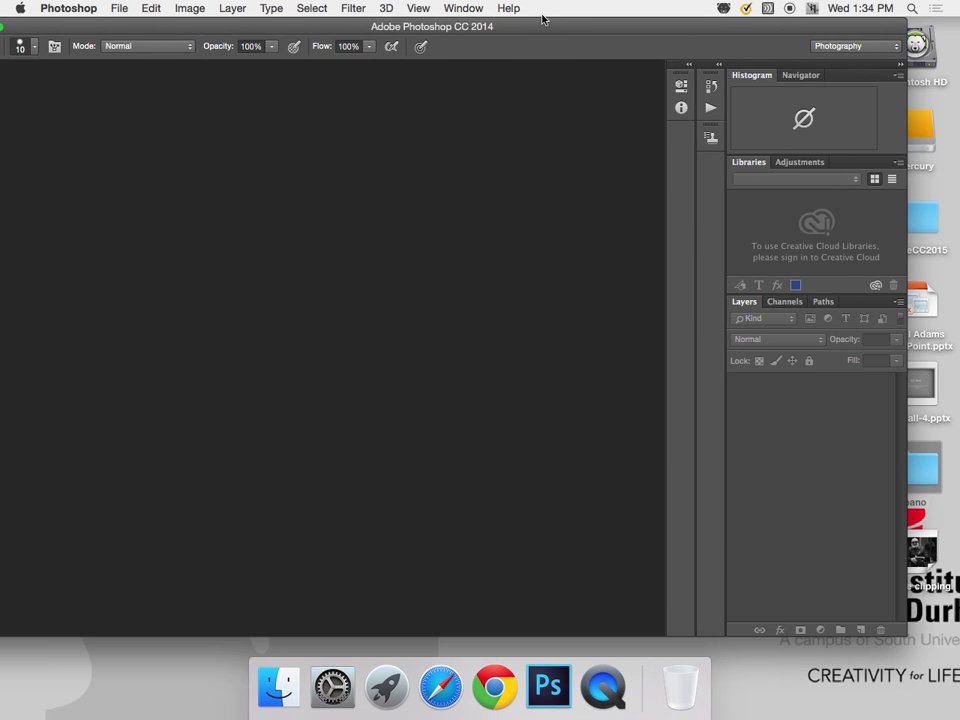
drag(553, 29, 627, 18)
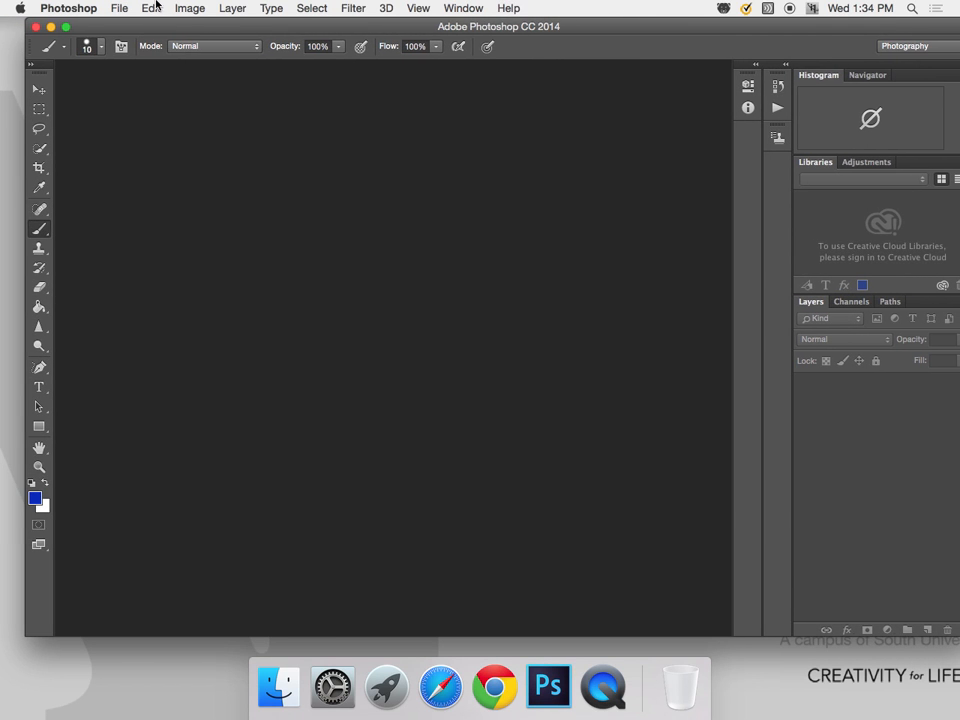
- Start an automated Photomerge and set its layout to Reposition
click(118, 8)
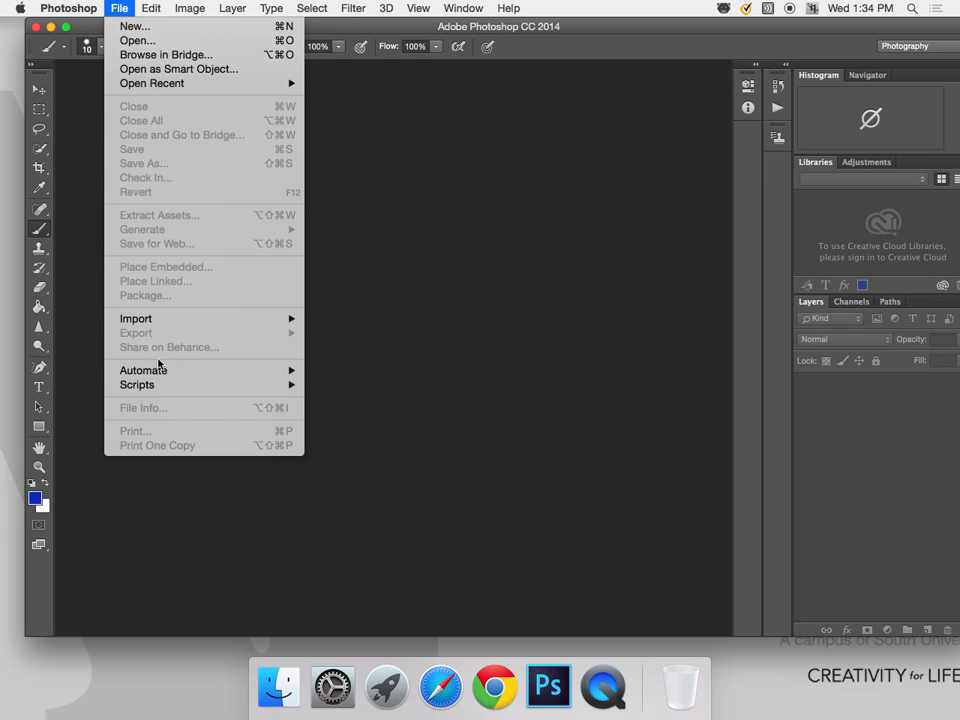
mouse_move(160, 371)
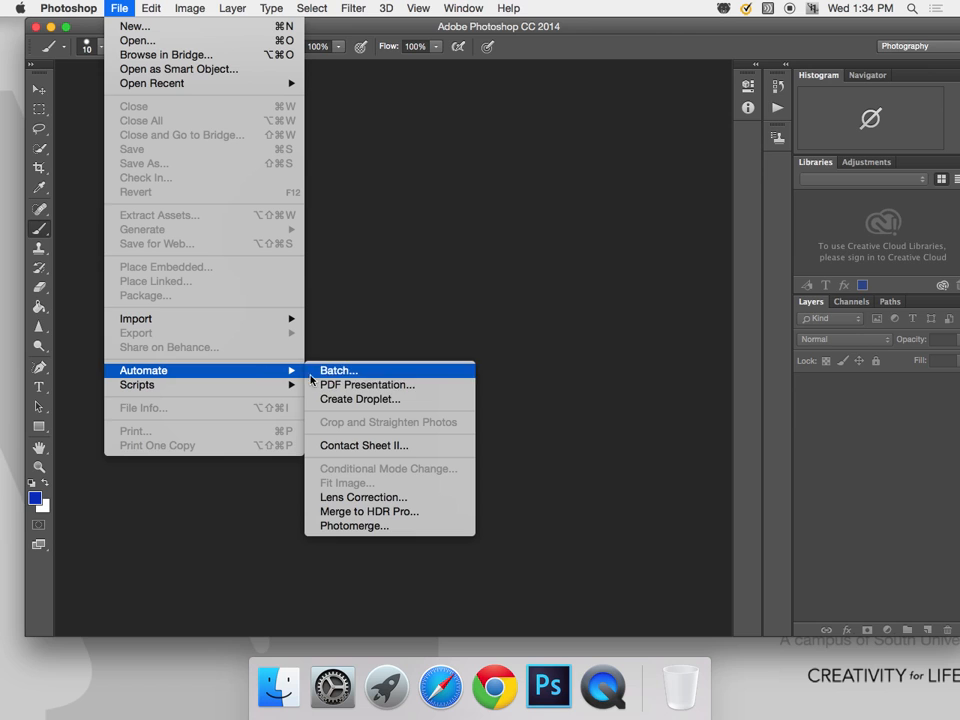
click(367, 526)
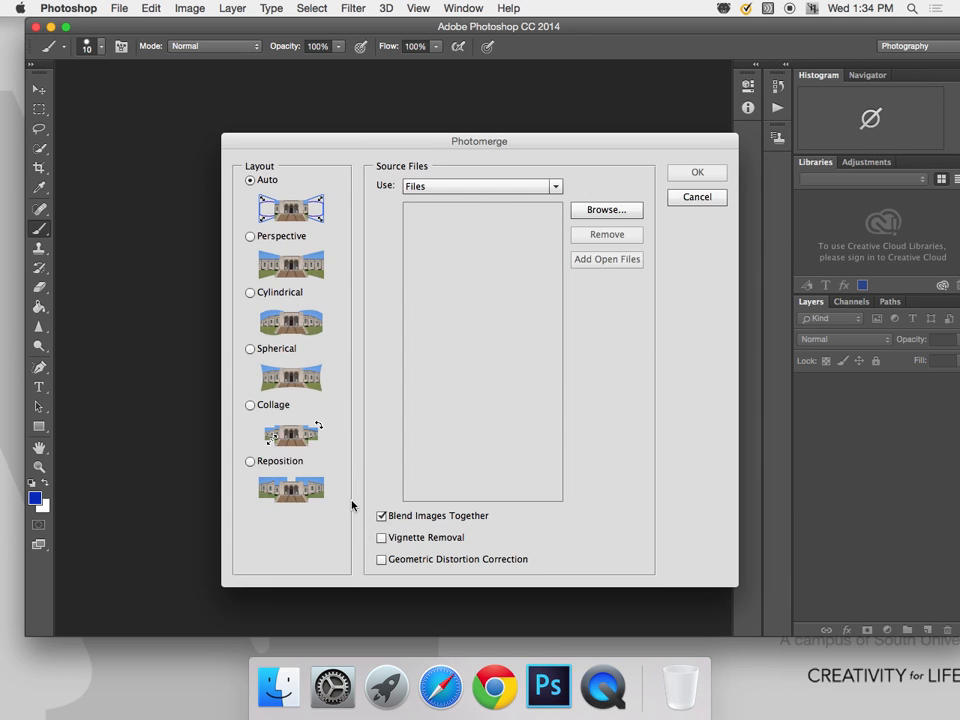
drag(339, 145, 262, 95)
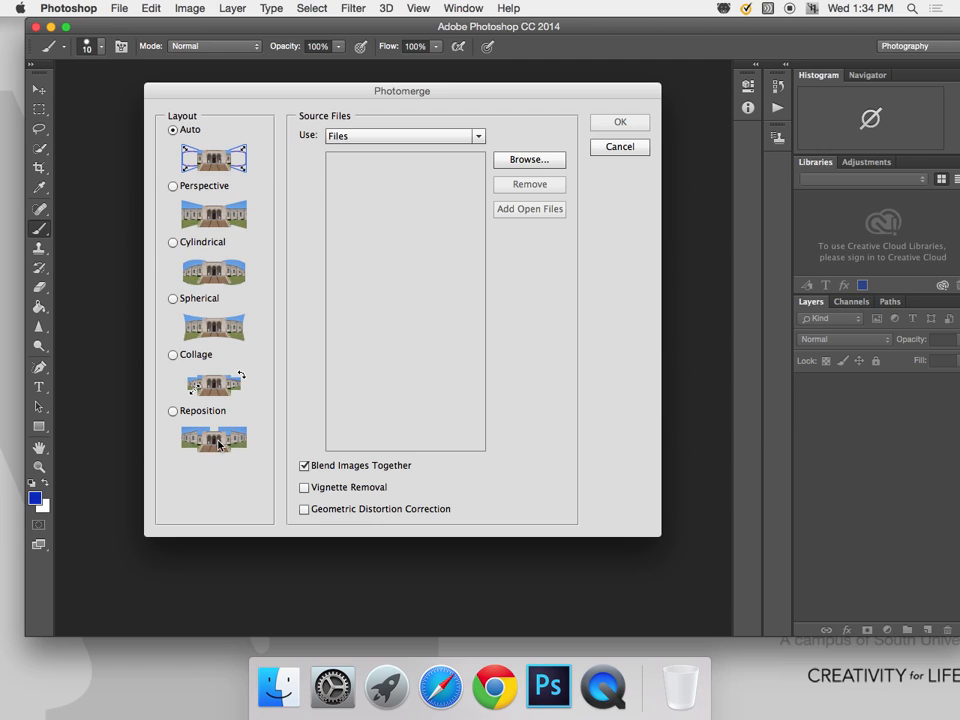
click(172, 411)
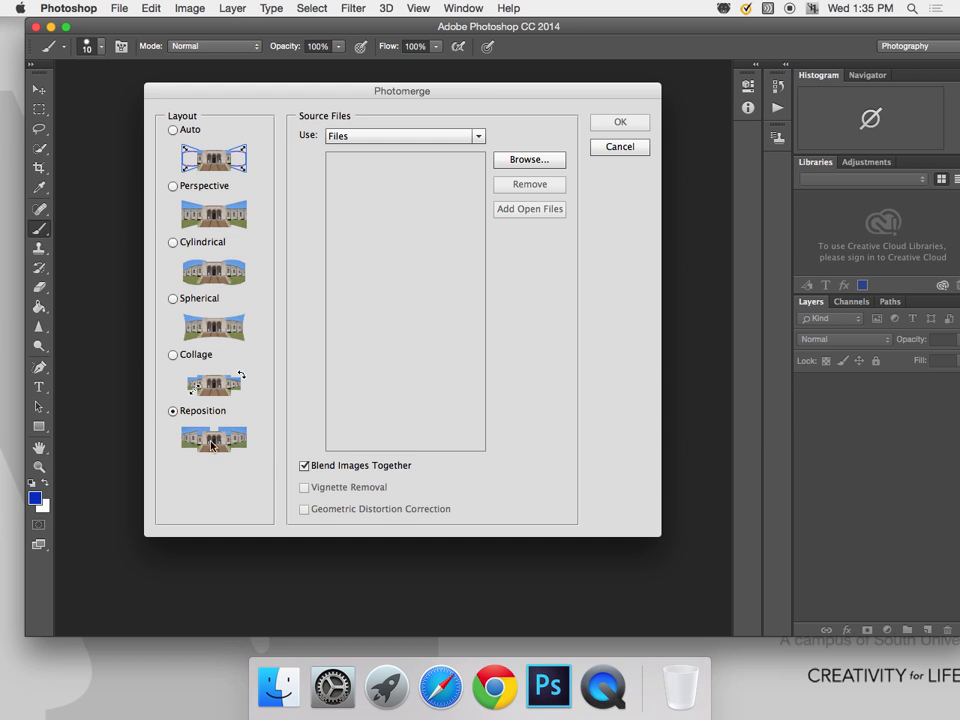
- Add mnt beech-4.tif, mnt beech-7.tif and mnt beech-10.tif from the pano folder as source files and run the merge with blending
click(515, 157)
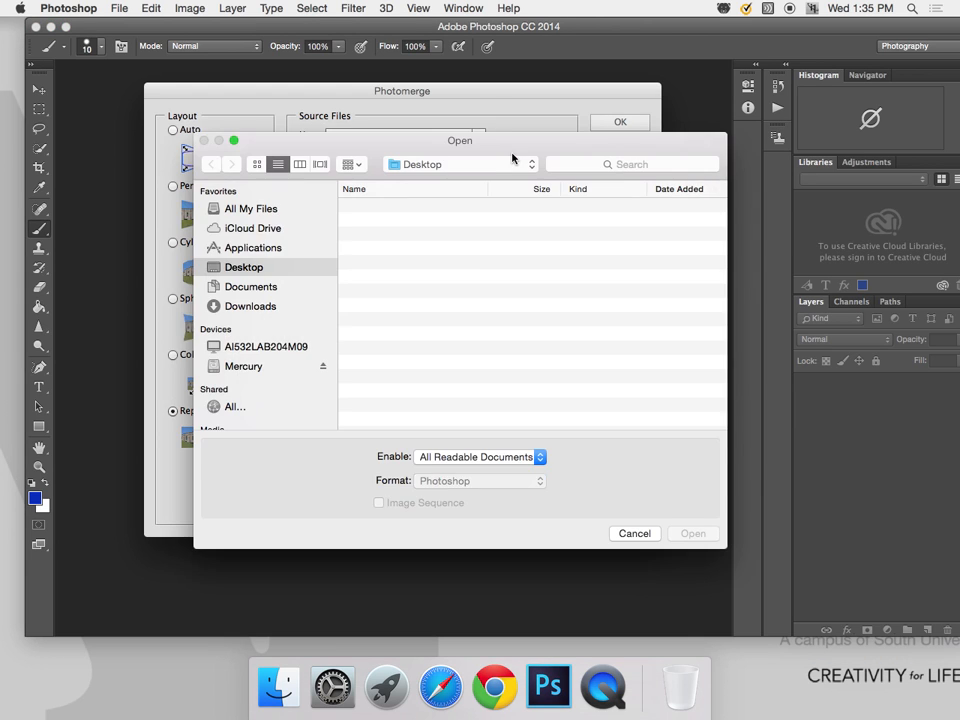
click(325, 194)
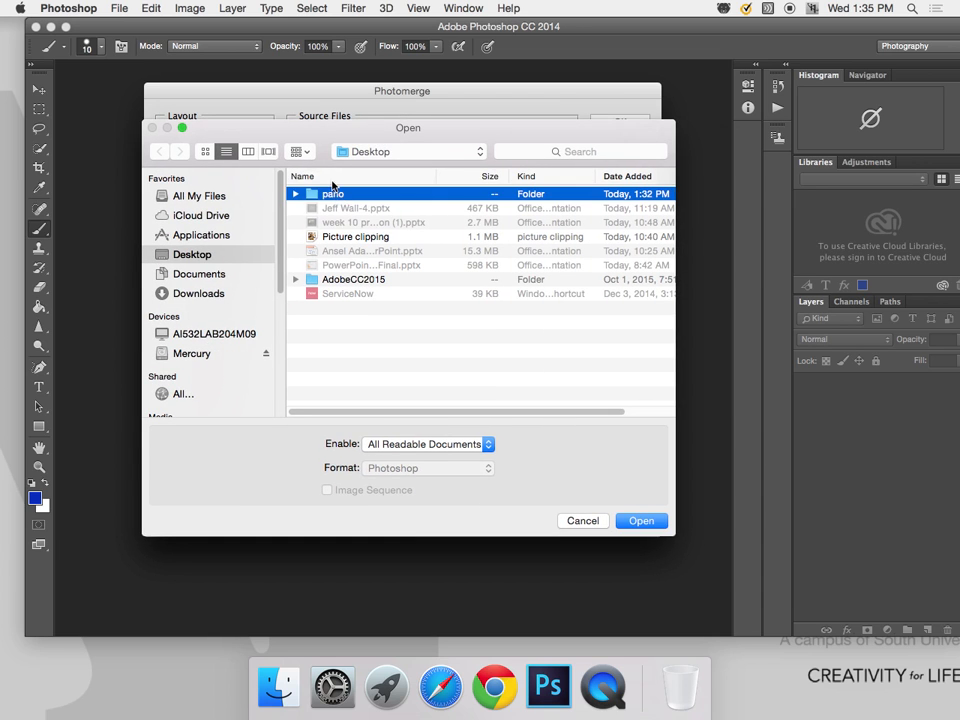
click(293, 194)
click(372, 209)
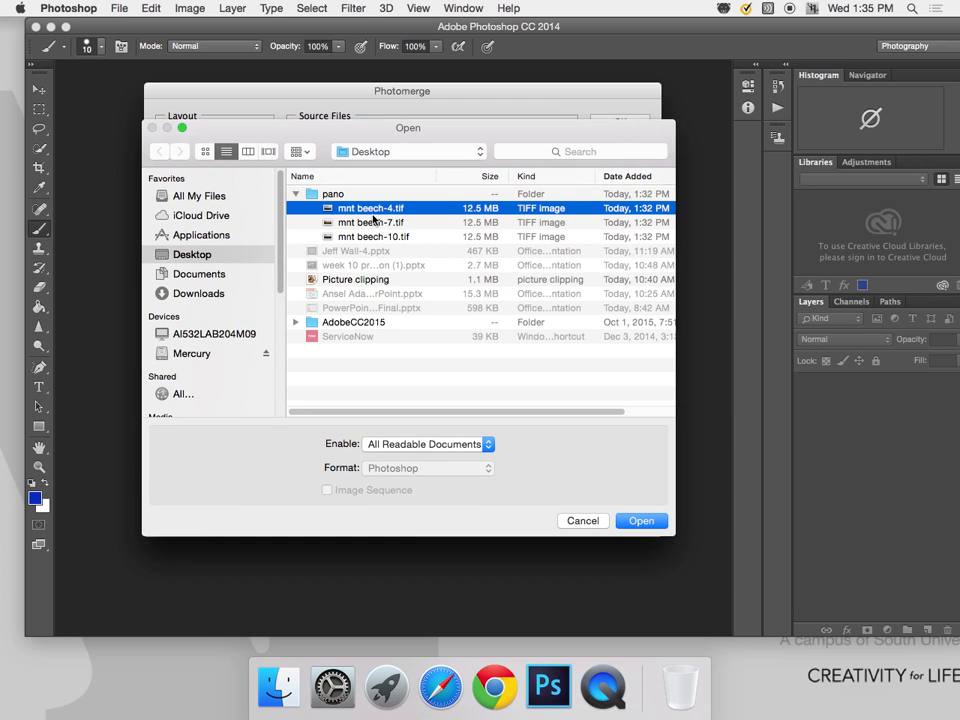
shift+click(378, 240)
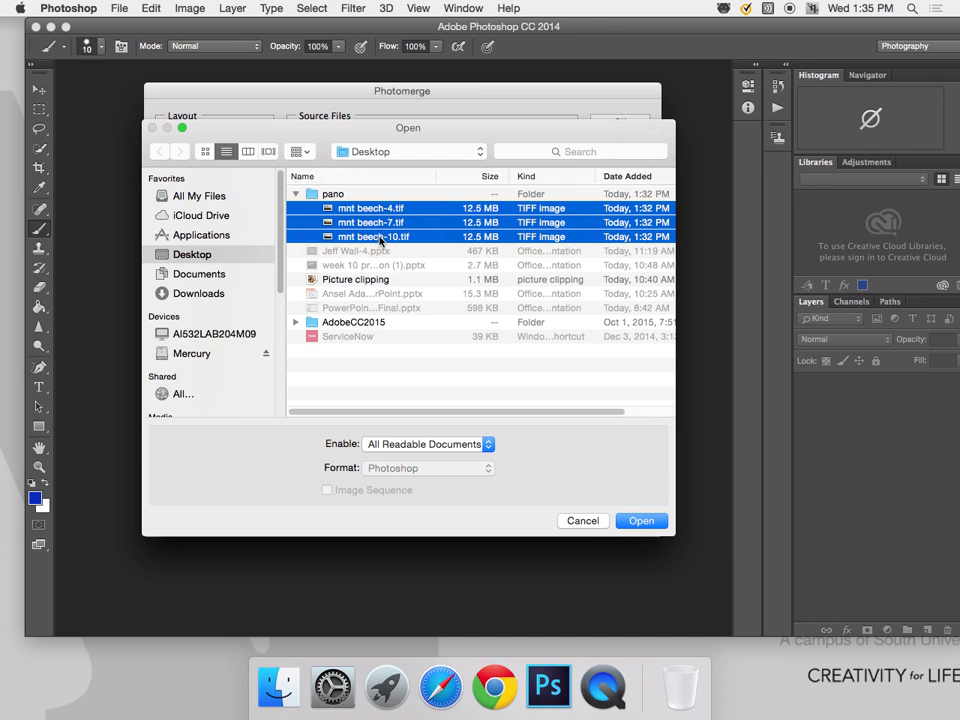
click(642, 521)
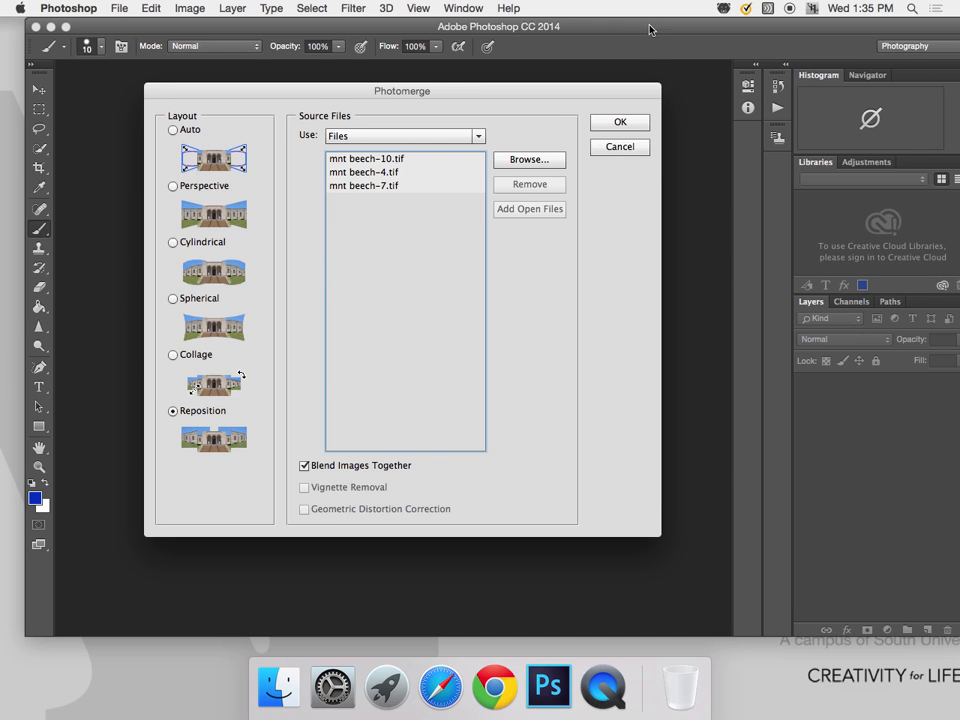
click(615, 122)
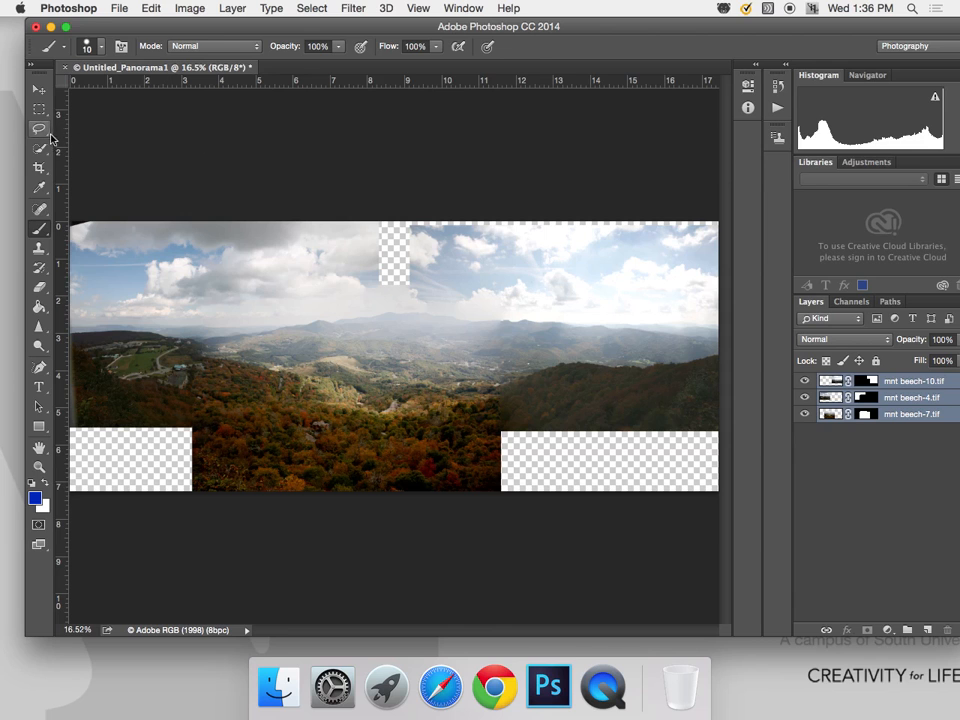
- Crop the panorama's upper and lower edges to remove the transparent gaps in the sky and foreground
click(39, 167)
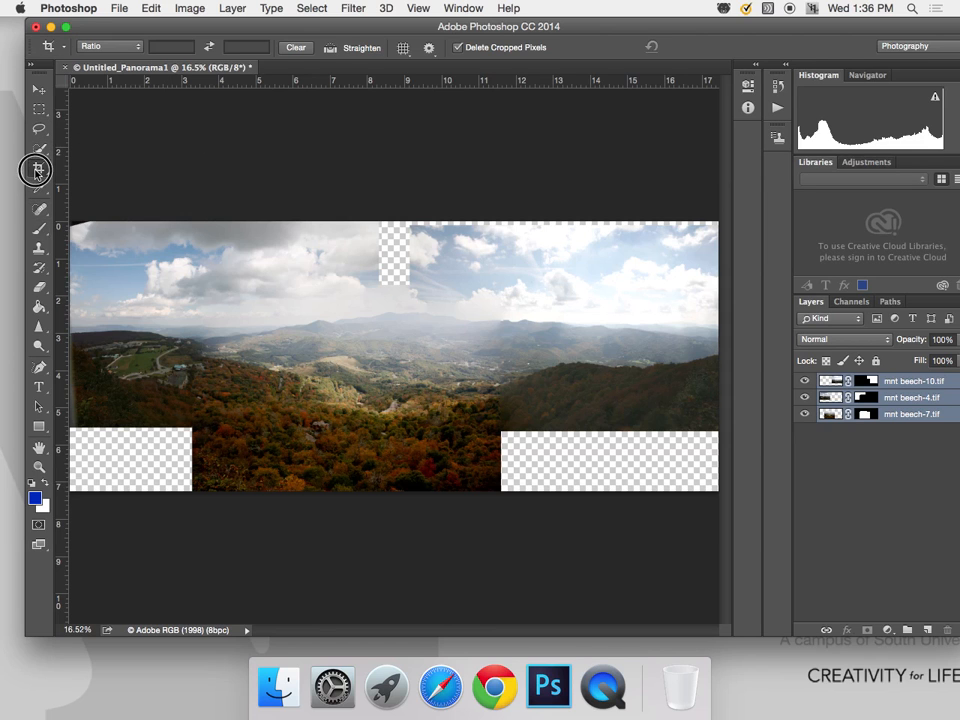
drag(396, 223, 396, 257)
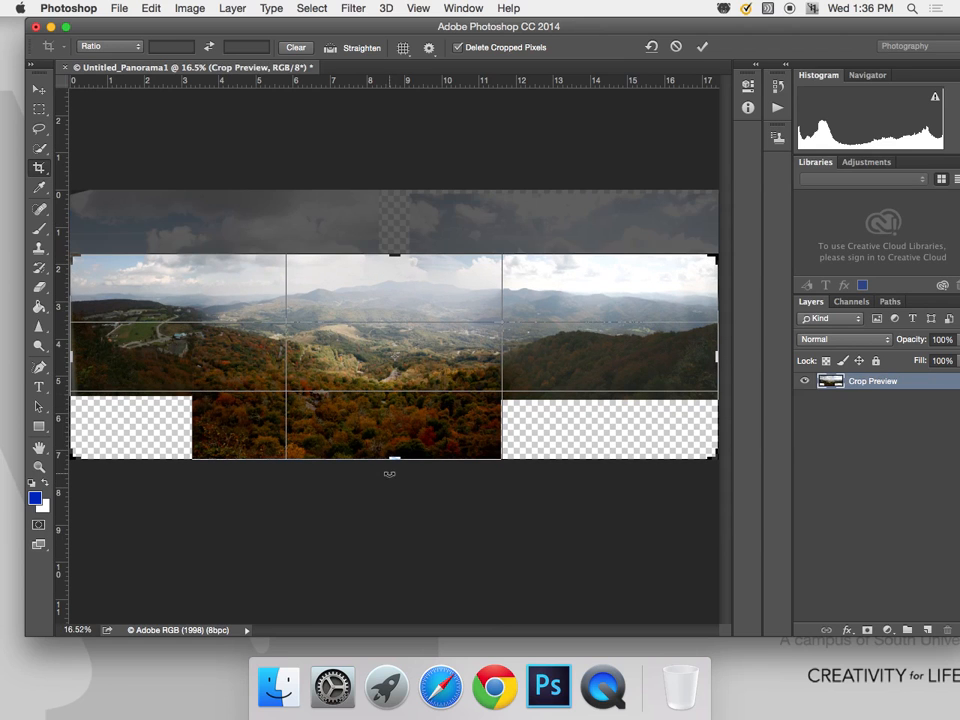
drag(395, 463, 386, 430)
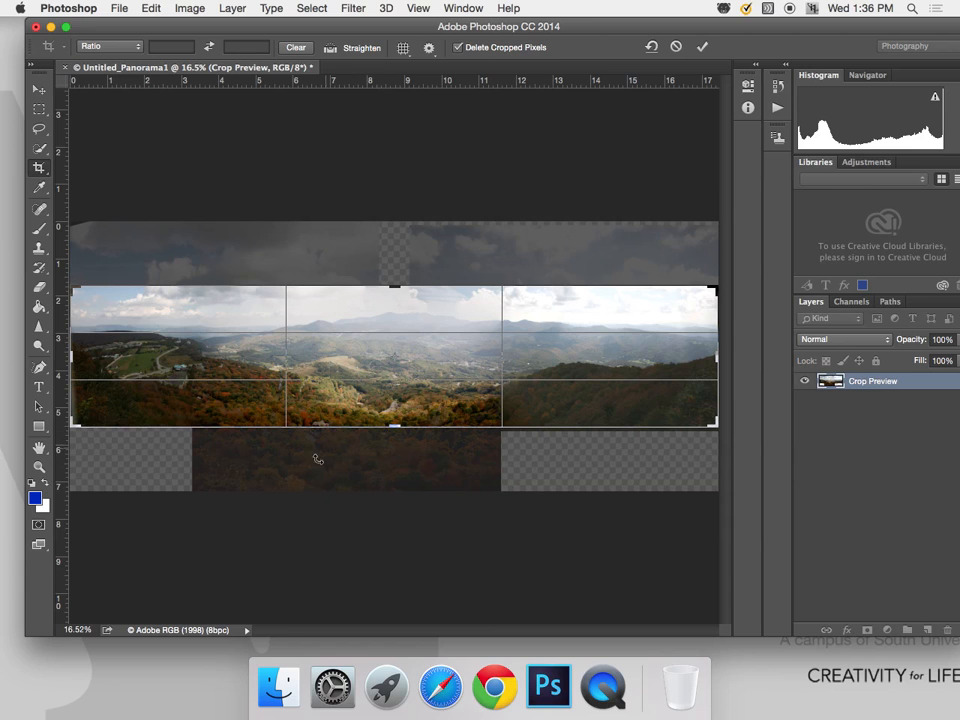
key(Return)
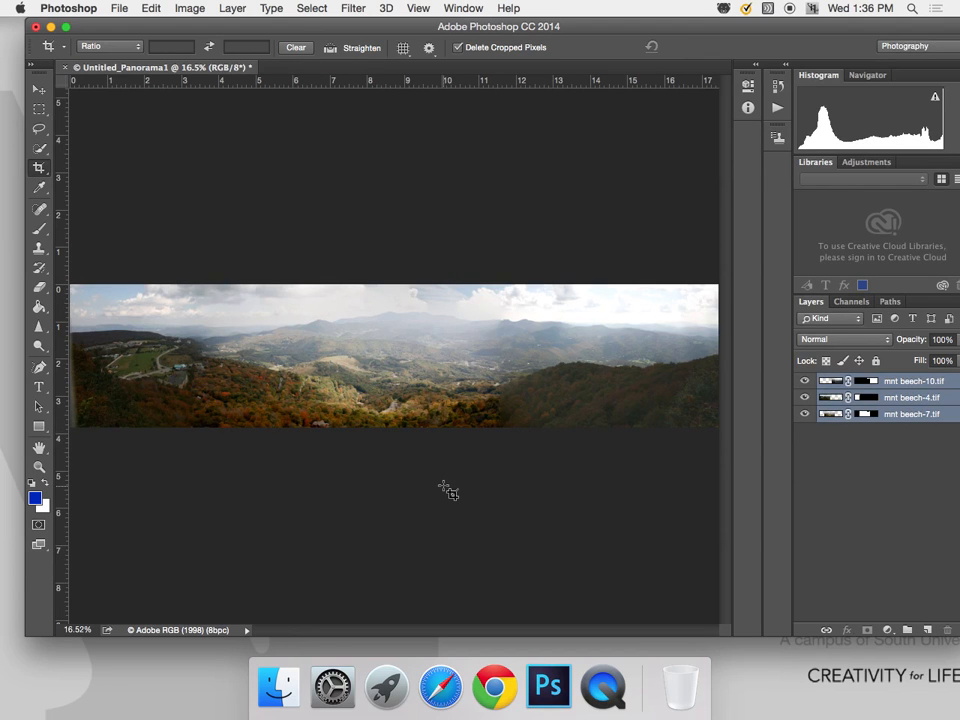
- Examine the seam between the middle and right photos at 100% and select the layer mask of mnt beech-10.tif
key(super+1)
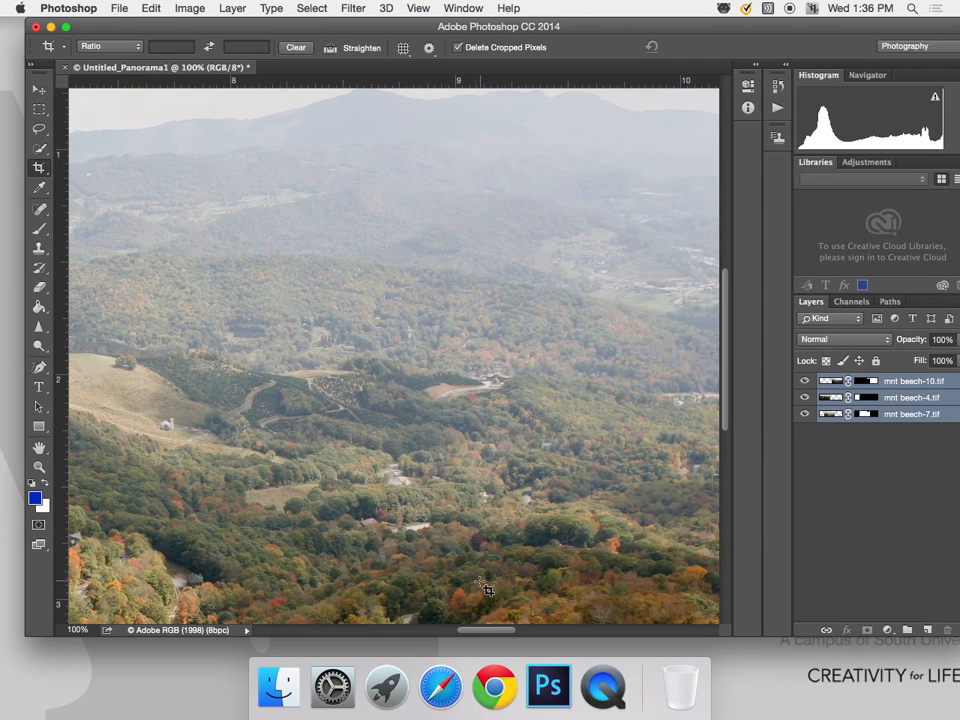
drag(476, 631, 542, 623)
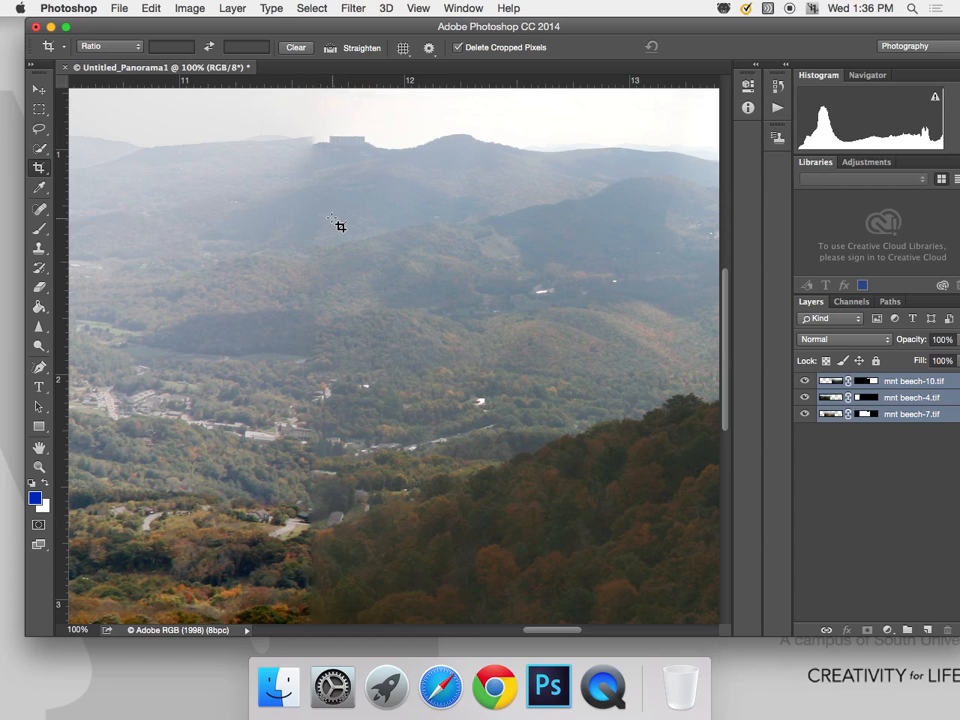
click(872, 443)
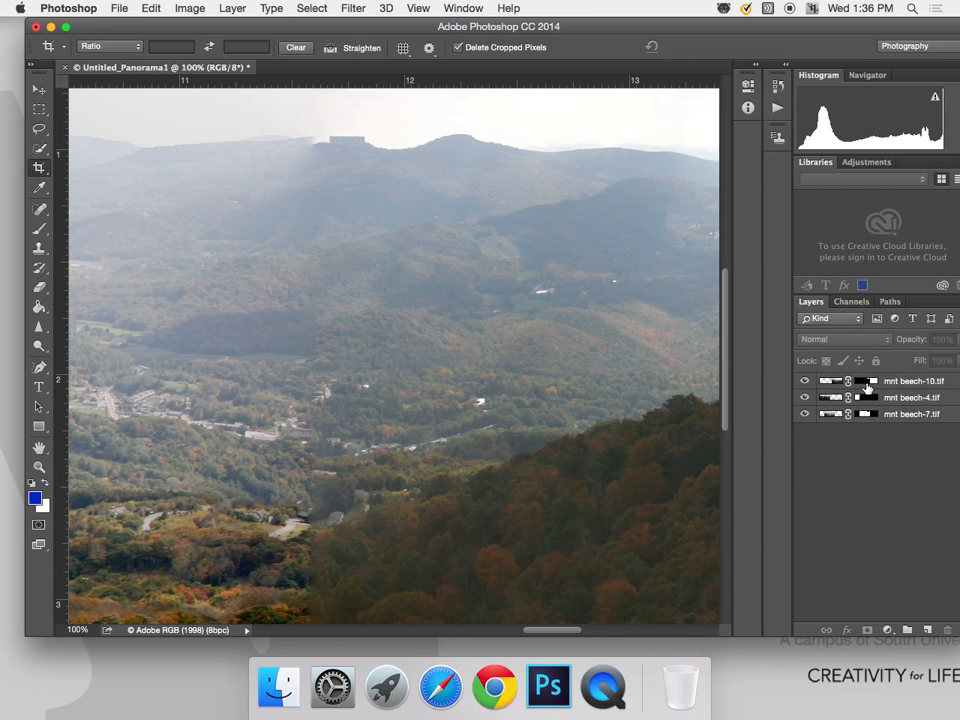
click(865, 382)
click(803, 381)
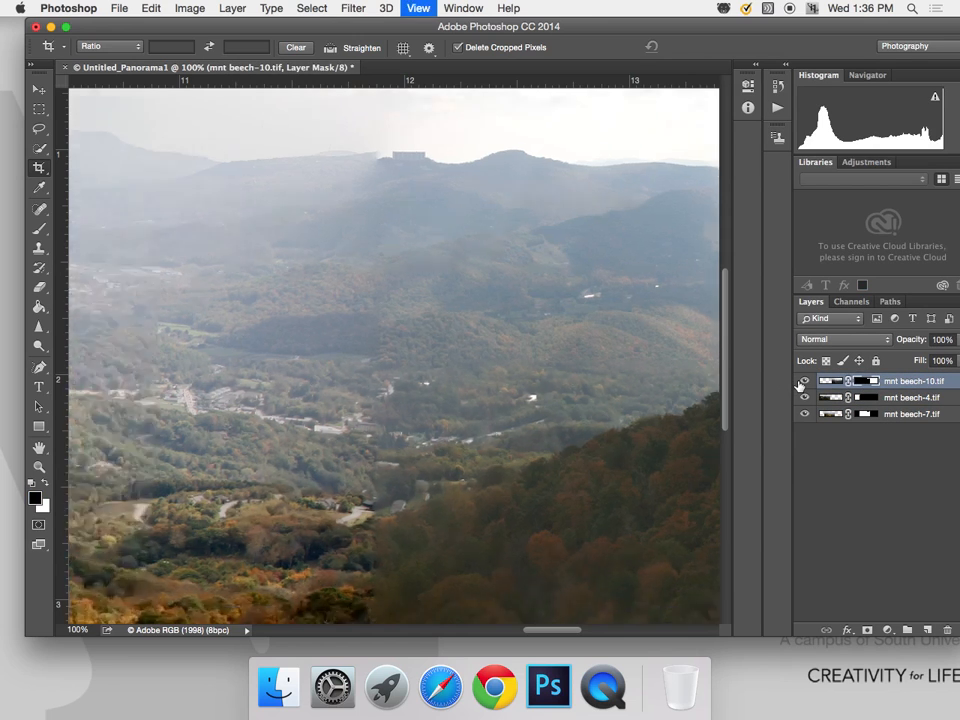
key(super+0)
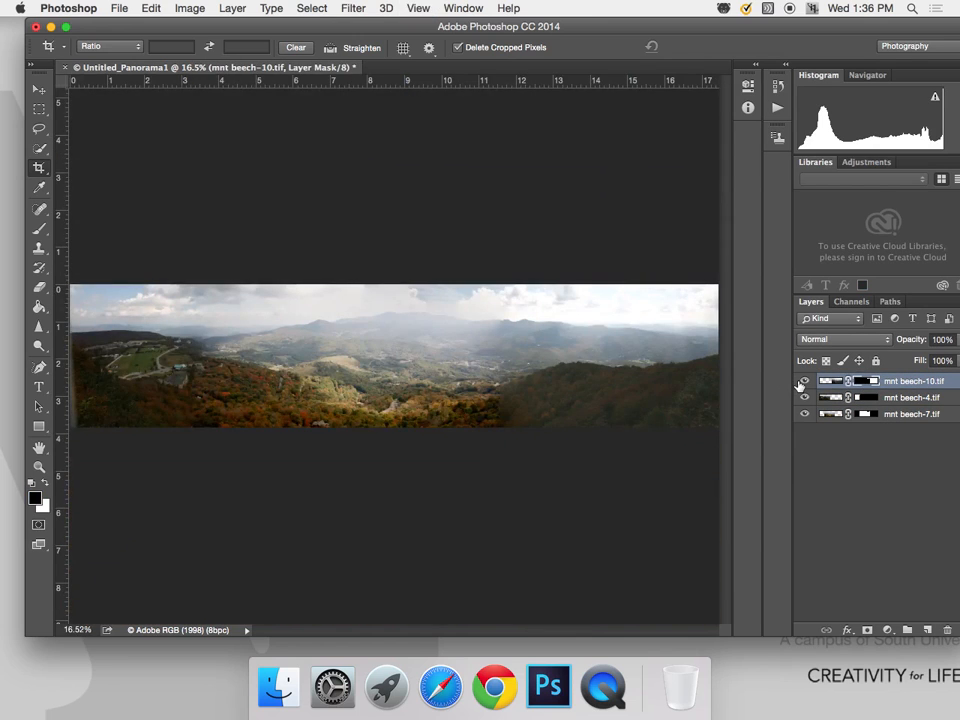
- Load the layer masks as selections to examine which areas mnt beech-4.tif and mnt beech-7.tif cover
shift+click(873, 389)
shift+click(871, 393)
super+click(869, 398)
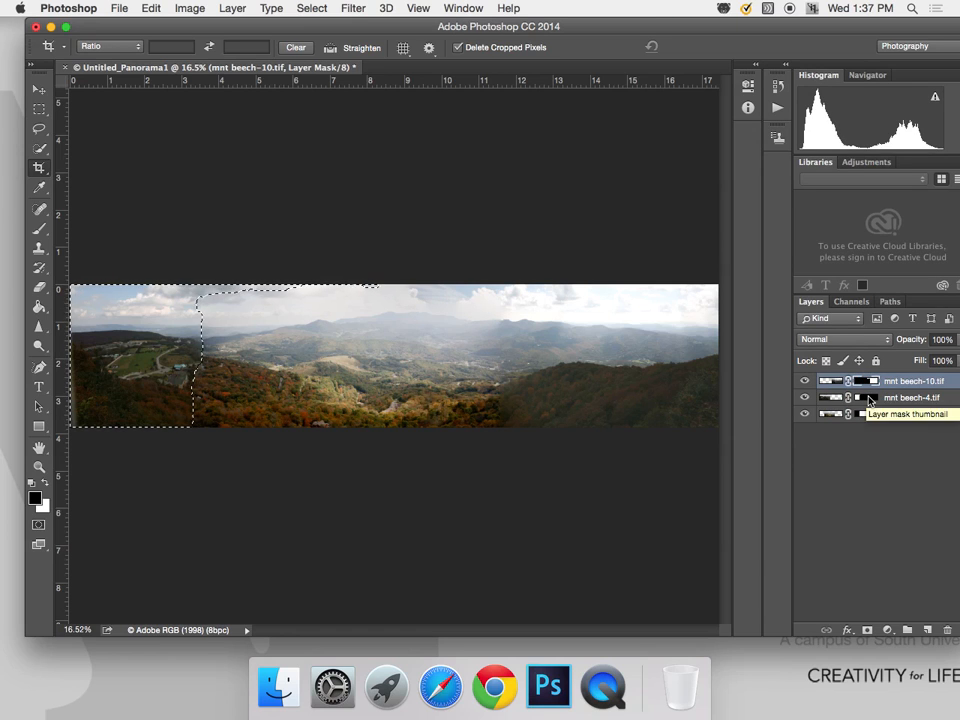
super+click(871, 382)
super+click(869, 408)
super+click(870, 414)
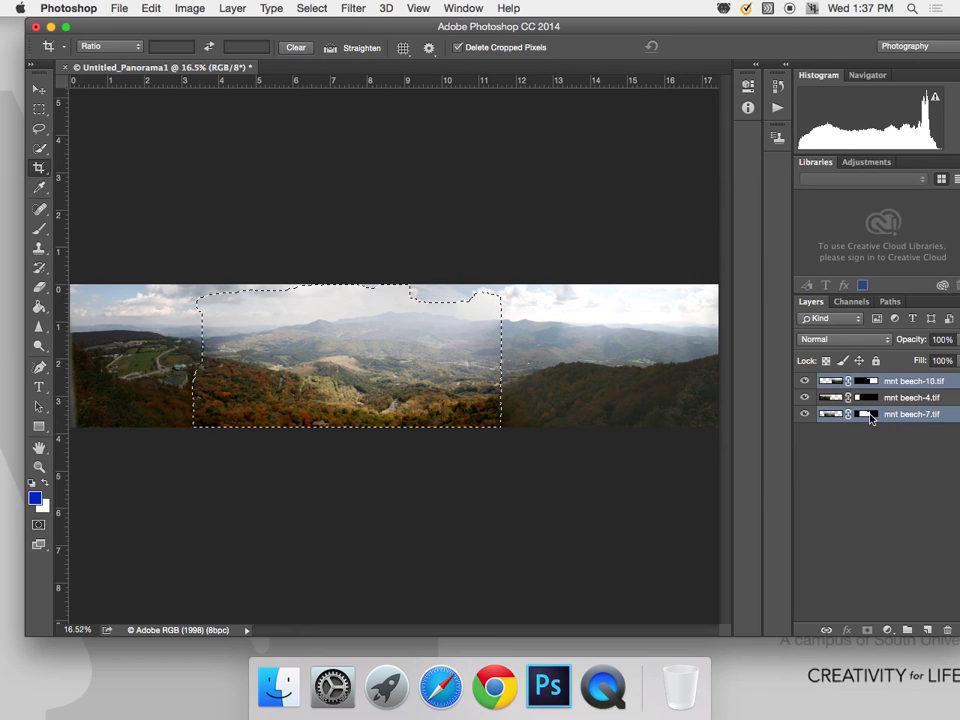
super+click(870, 417)
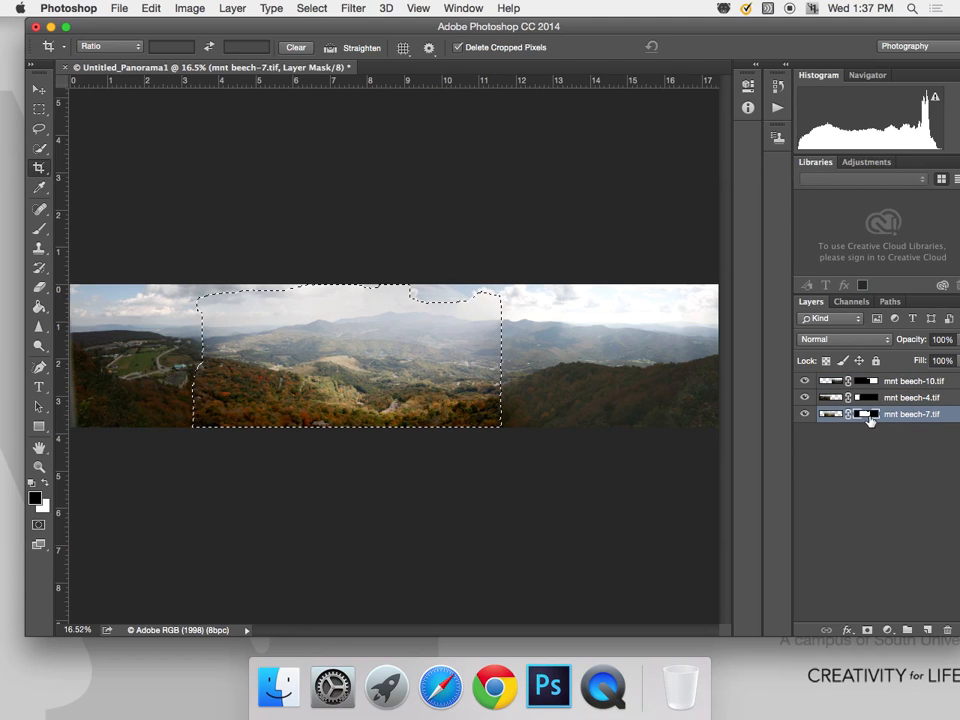
- Examine the masks of mnt beech-7.tif, mnt beech-4.tif and mnt beech-10.tif in turn as red overlays, clearing the active selection
key(backslash)
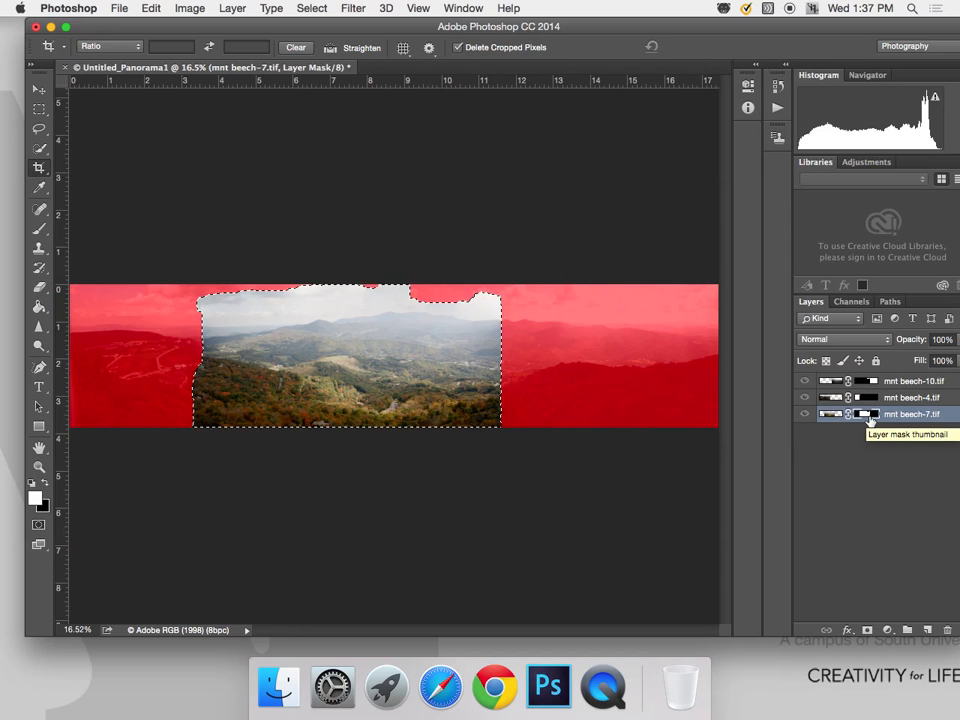
click(869, 398)
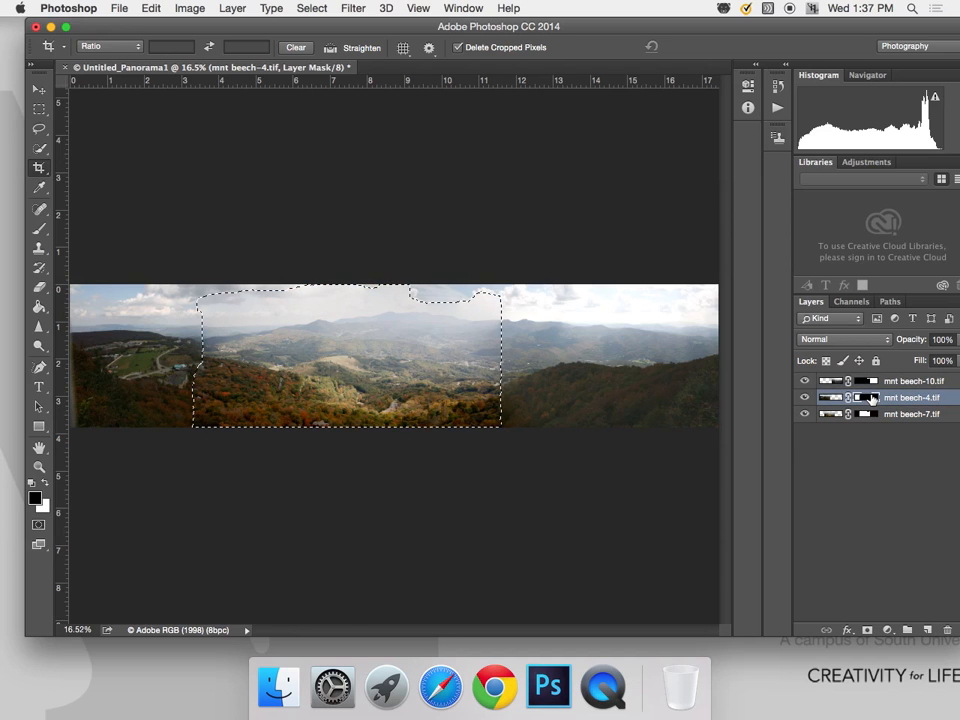
key(ctrl+d)
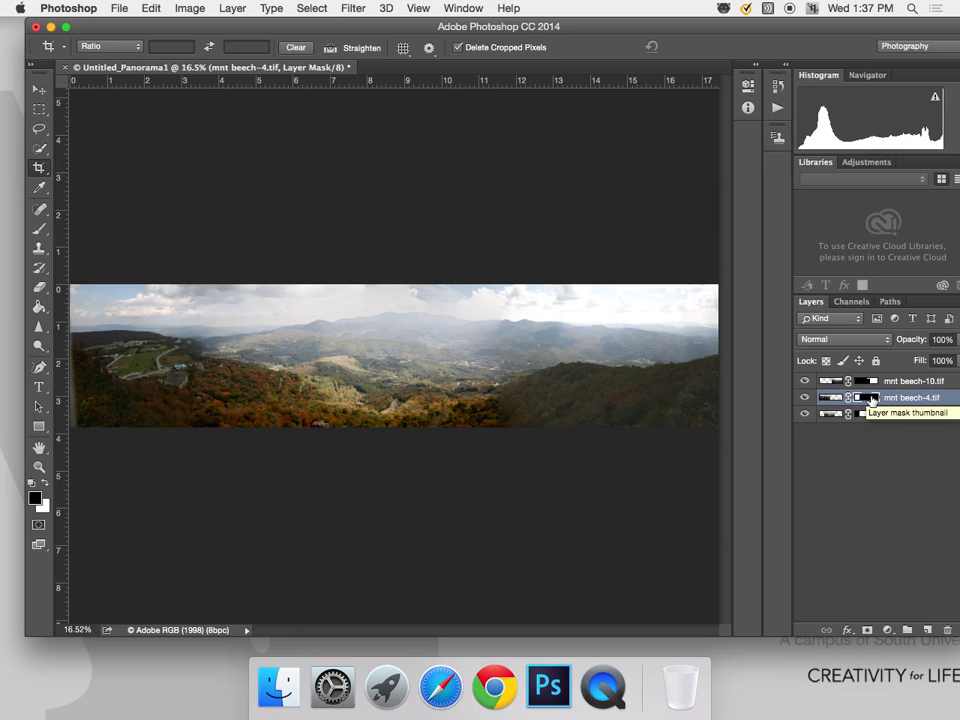
click(869, 488)
click(869, 398)
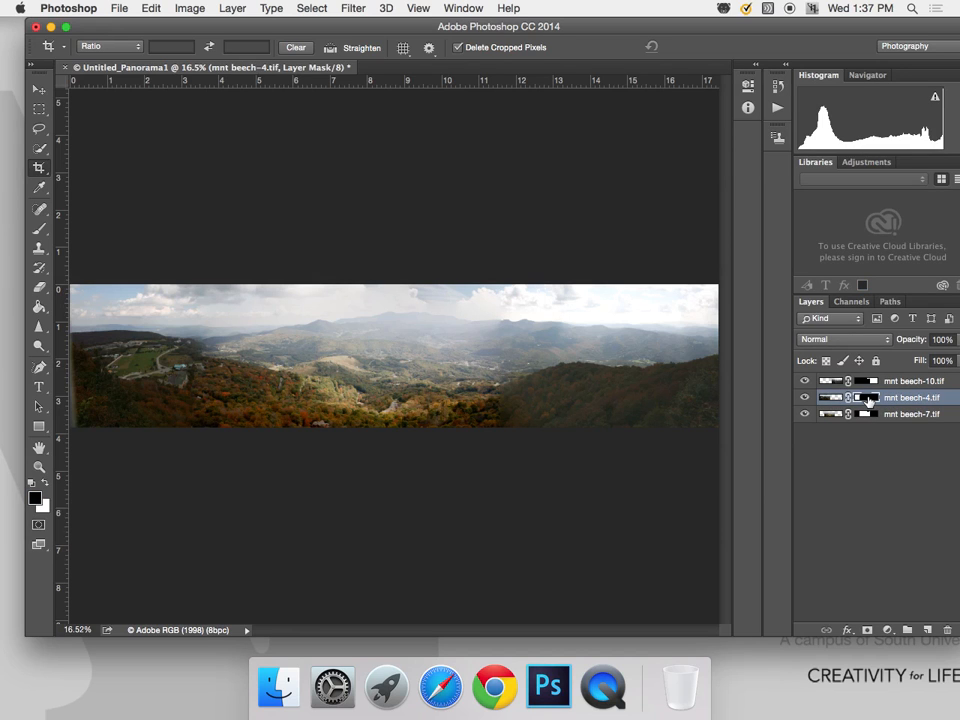
key(backslash)
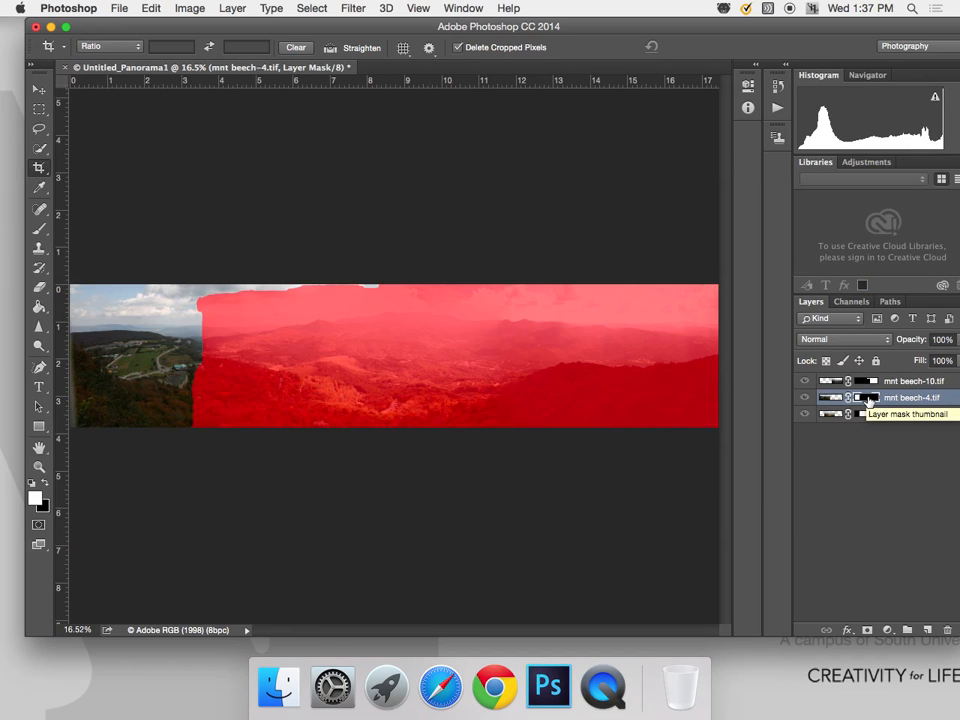
click(866, 381)
key(backslash)
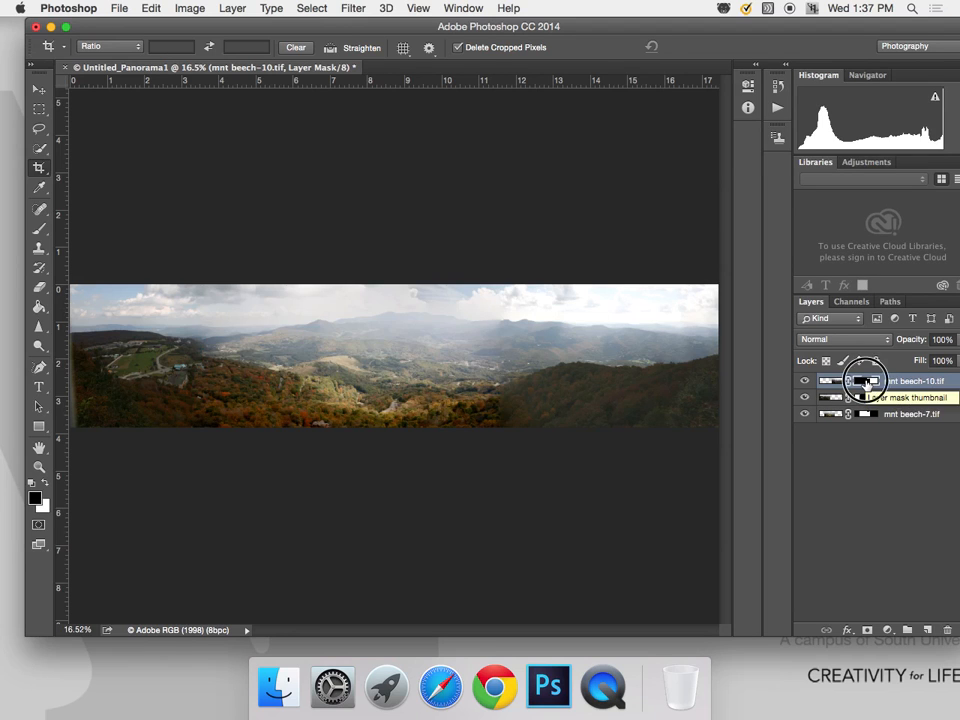
key(backslash)
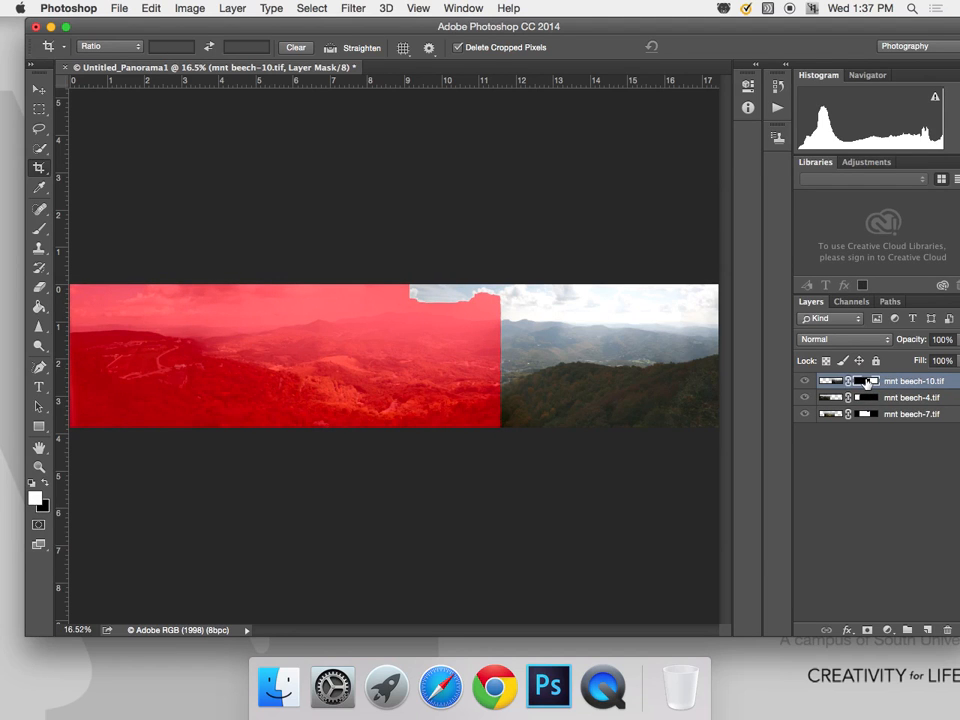
- Hide the mask overlay and examine the ridge seam between the middle and right photos at 100%, toggling mnt beech-10.tif off and on
key(backslash)
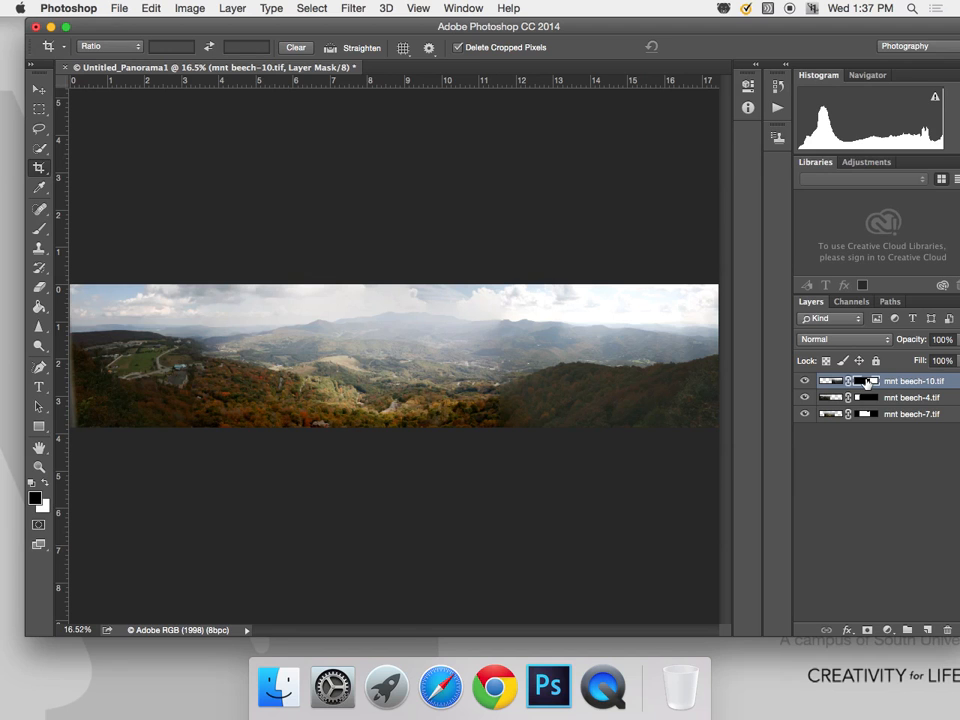
key(super+plus)
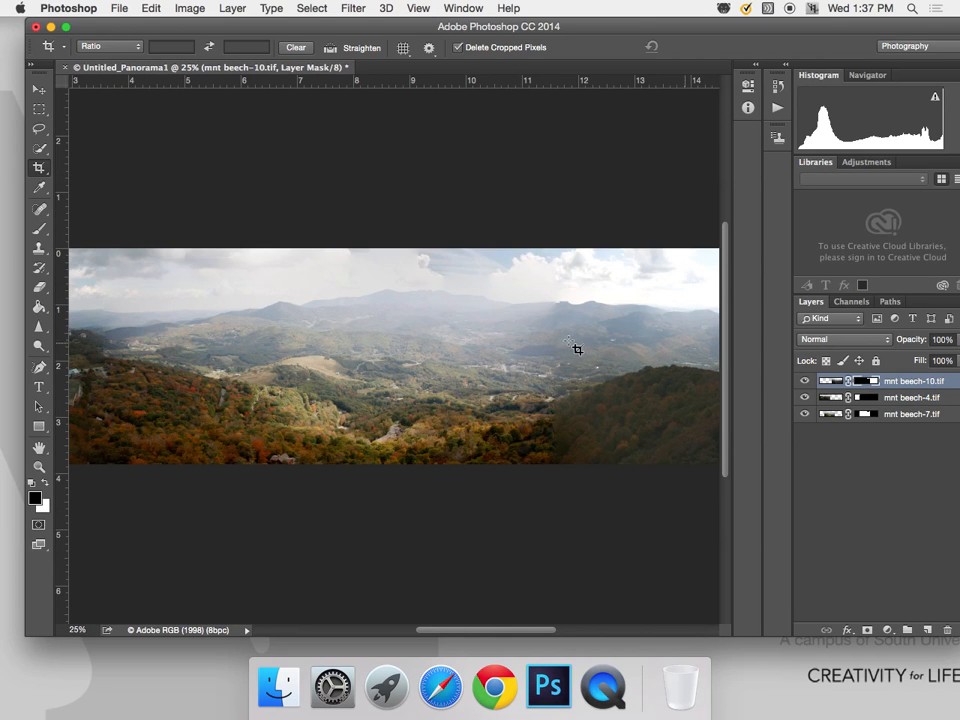
key(super+1)
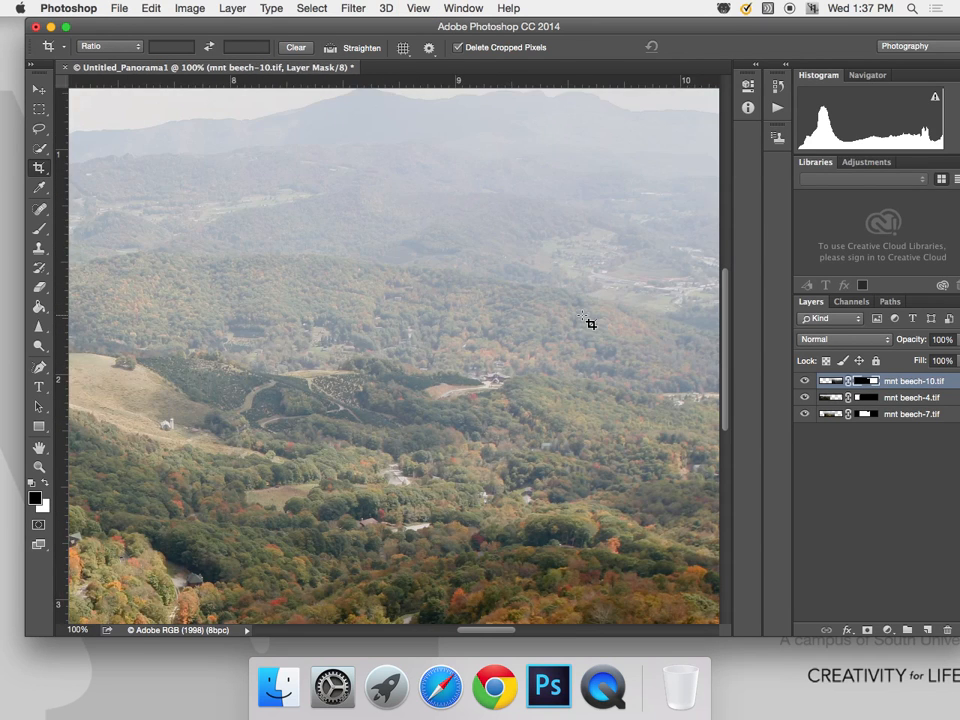
drag(597, 293, 92, 561)
drag(379, 446, 416, 351)
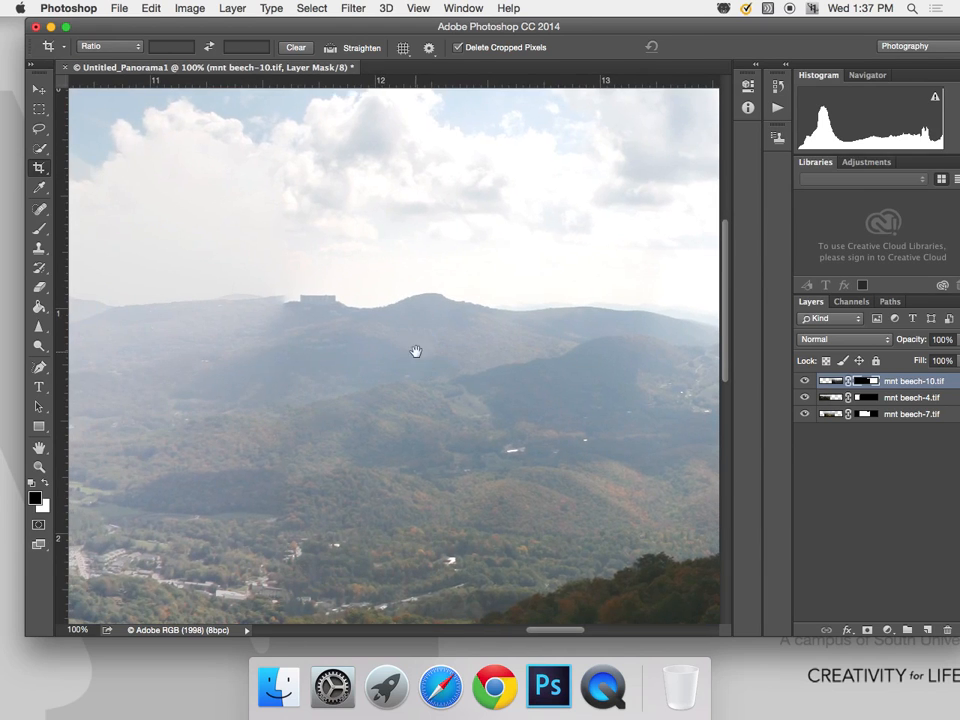
click(805, 381)
click(805, 381)
- Try to reveal more of mnt beech-10.tif by brushing white on its layer mask along the ridge seam, and undo the strokes
key(b)
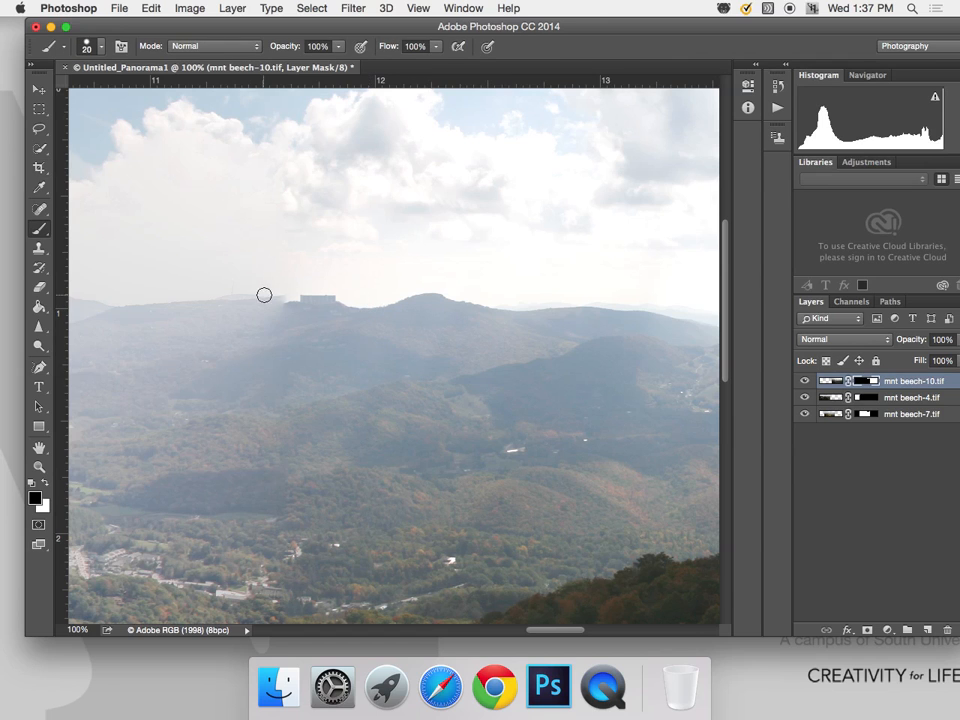
click(297, 301)
key(super+z)
key(x)
mouse_move(276, 285)
mouse_down()
mouse_move(311, 346)
mouse_move(260, 368)
mouse_up()
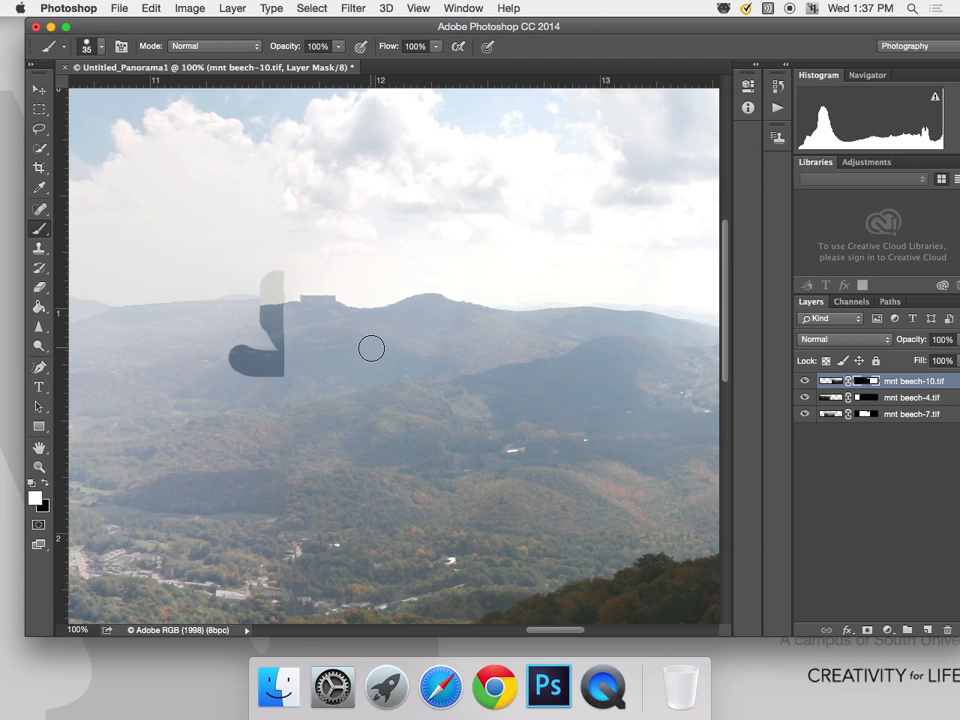
key(super+0)
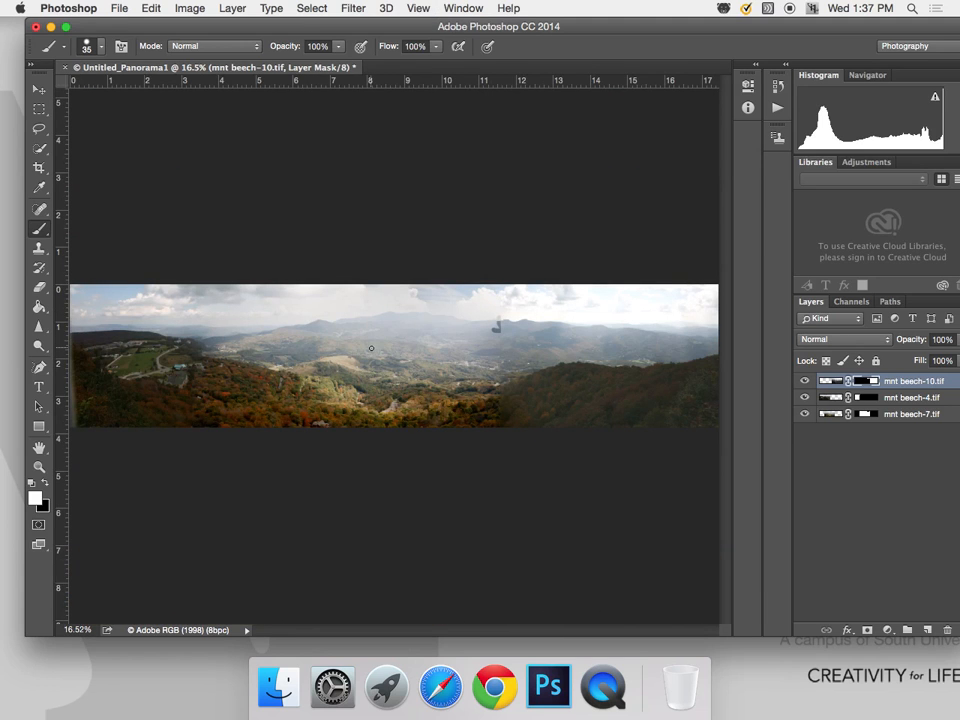
key(super+z)
- Close the Untitled_Panorama1 document without saving its changes
drag(842, 28, 816, 28)
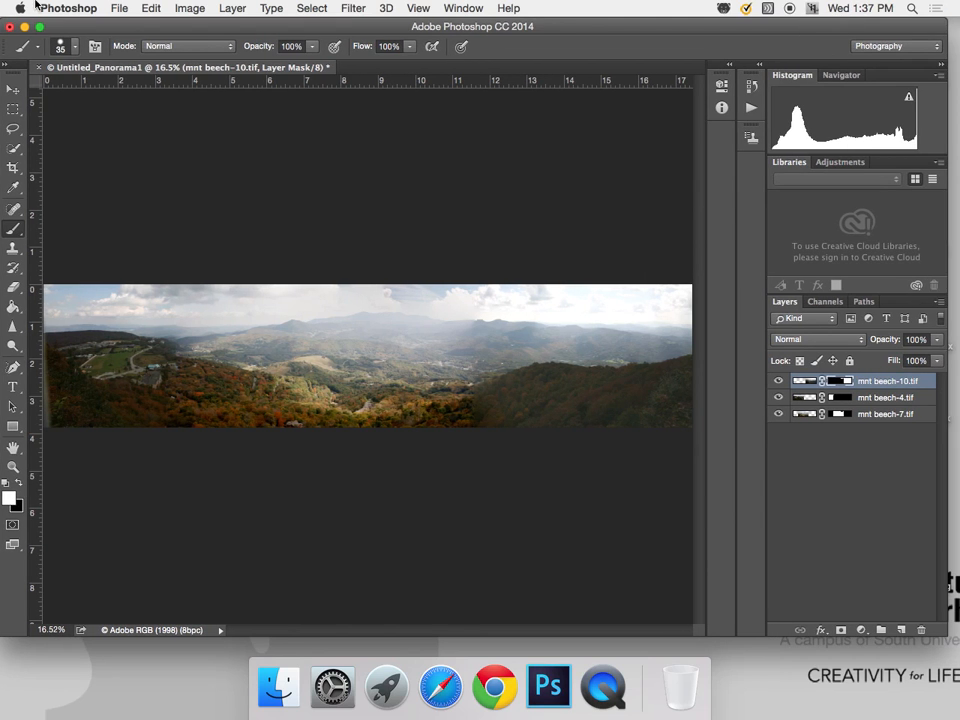
click(38, 67)
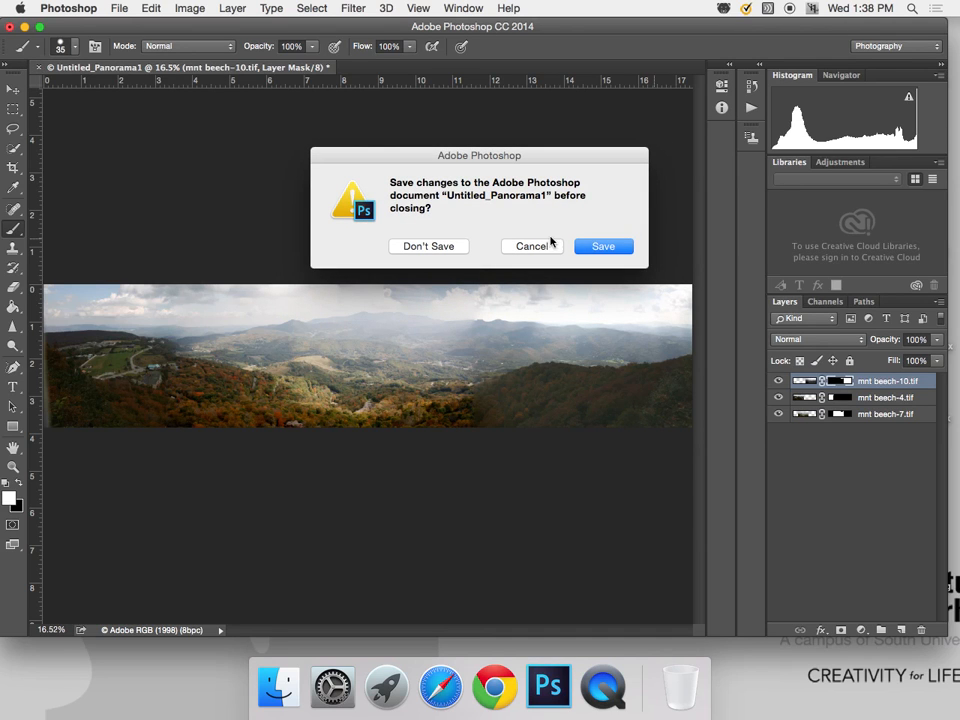
click(432, 247)
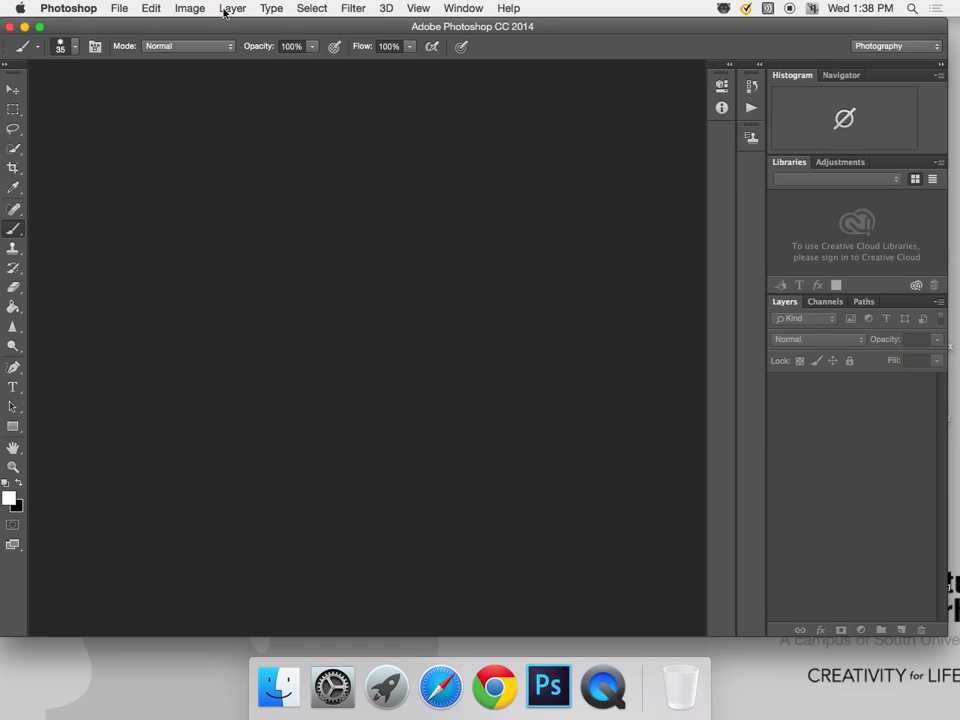
- Merge mnt beech-4.tif, mnt beech-7.tif and mnt beech-10.tif with Photomerge using the Collage layout, with image blending on
click(132, 8)
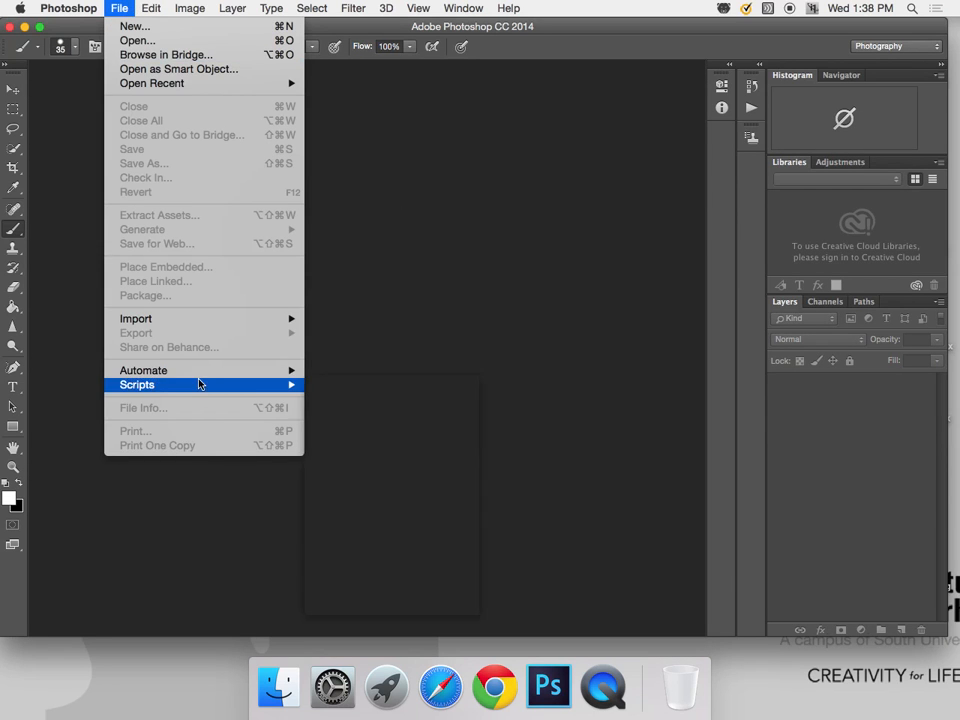
mouse_move(199, 373)
click(374, 526)
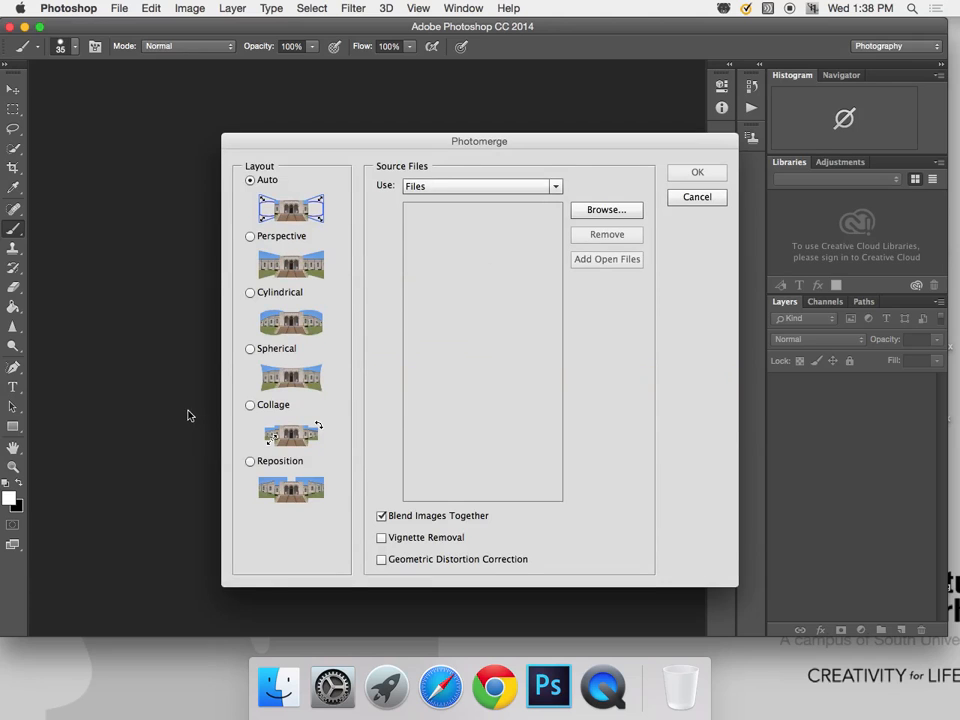
click(250, 405)
click(600, 210)
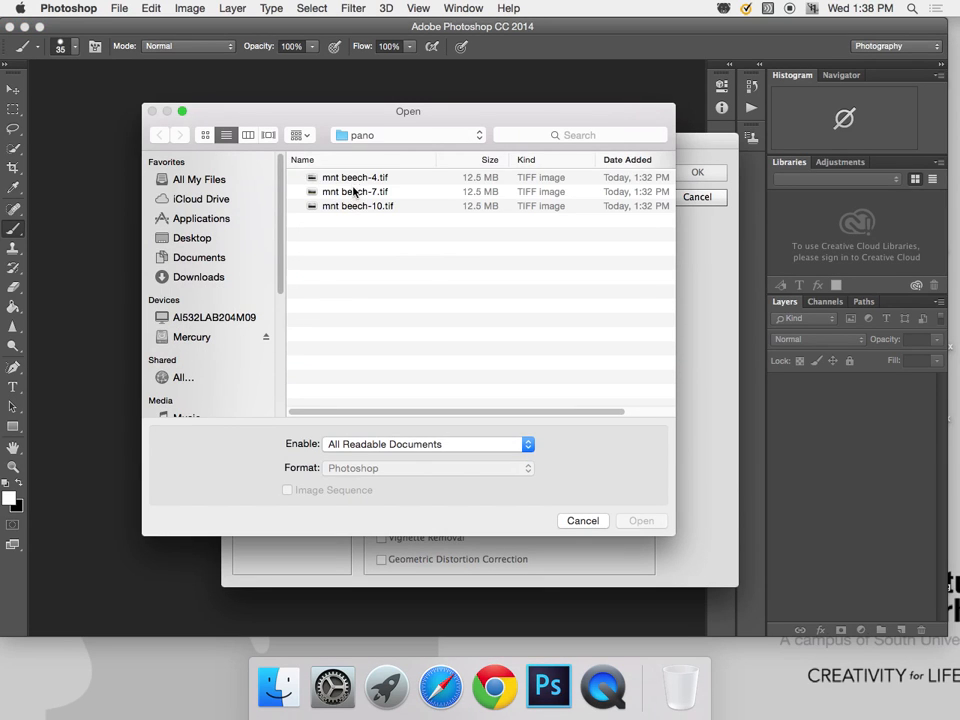
click(354, 177)
shift+click(354, 206)
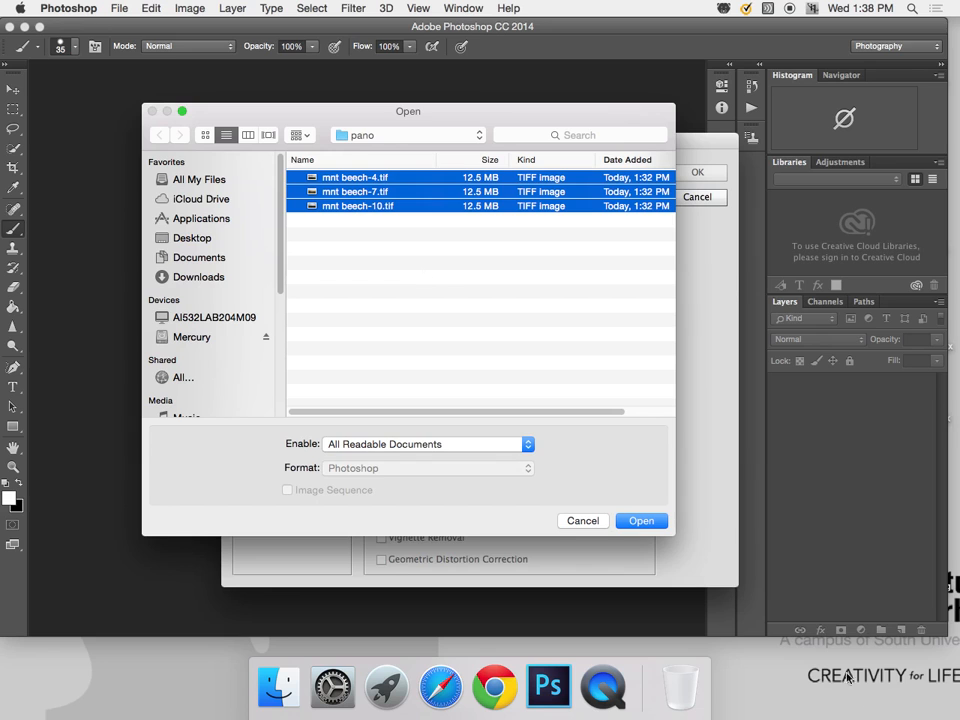
click(650, 524)
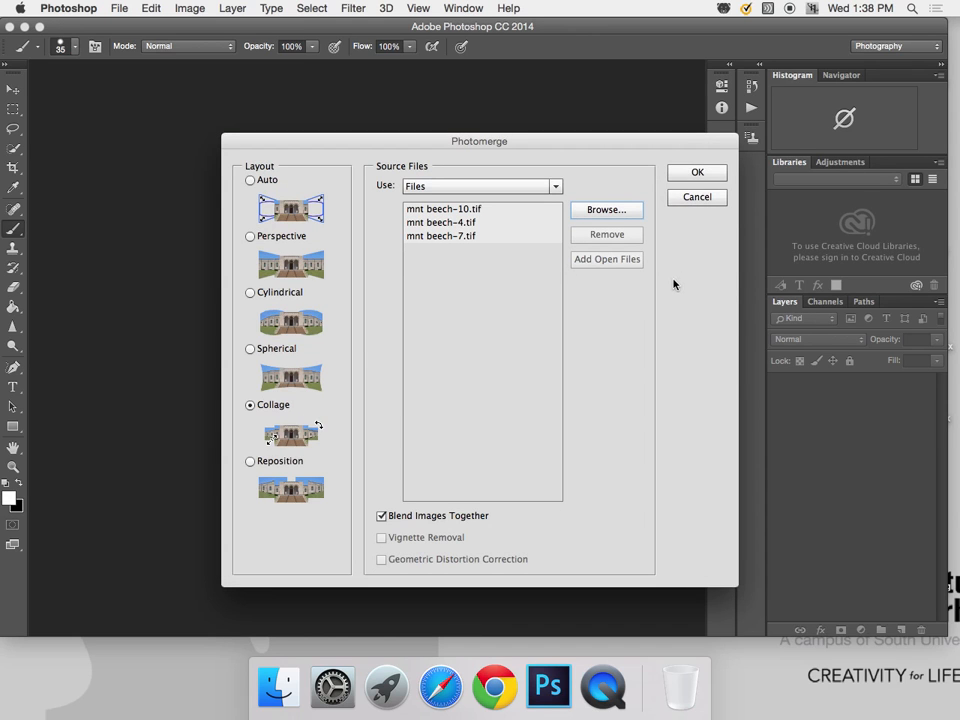
click(699, 171)
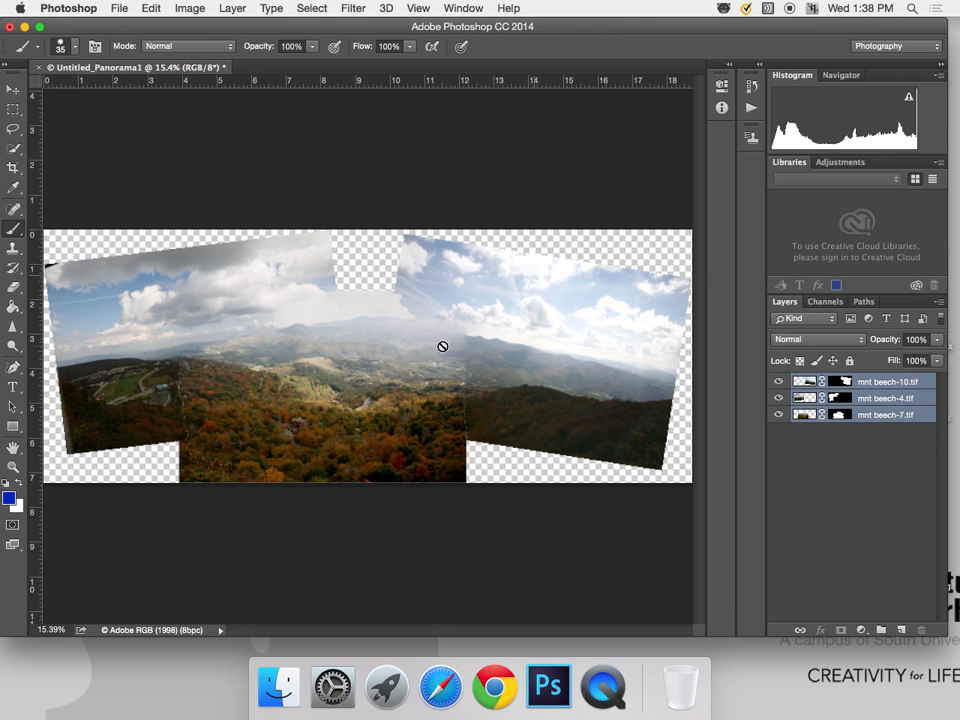
- Examine the right and left seams of the collage panorama at 100%, and return to the full view
key(super+1)
drag(568, 189, 14, 357)
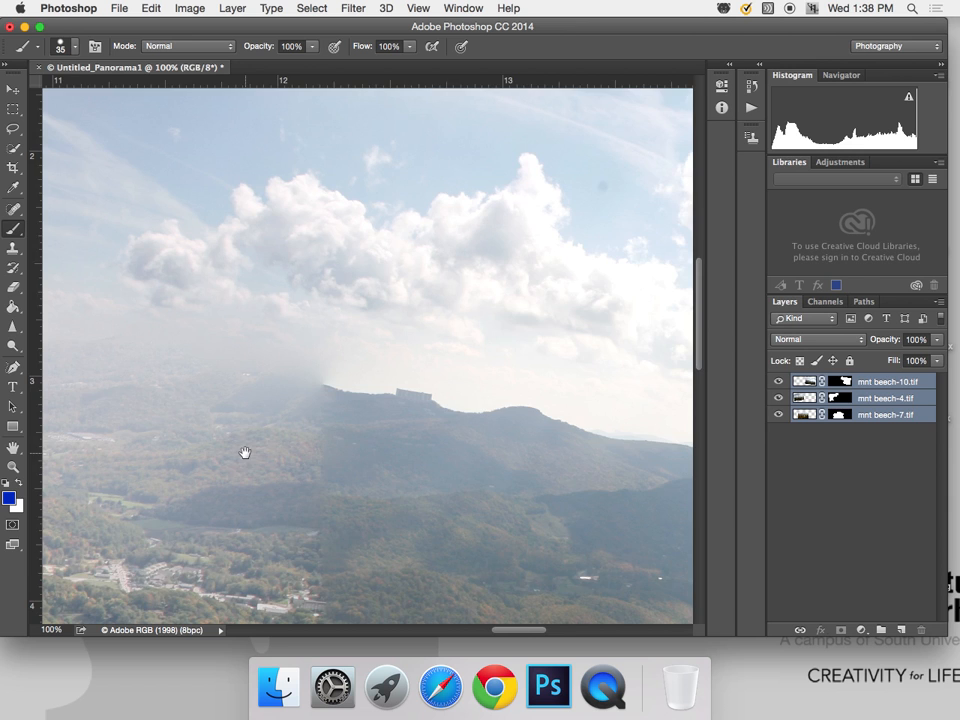
drag(242, 452, 418, 441)
key(super+0)
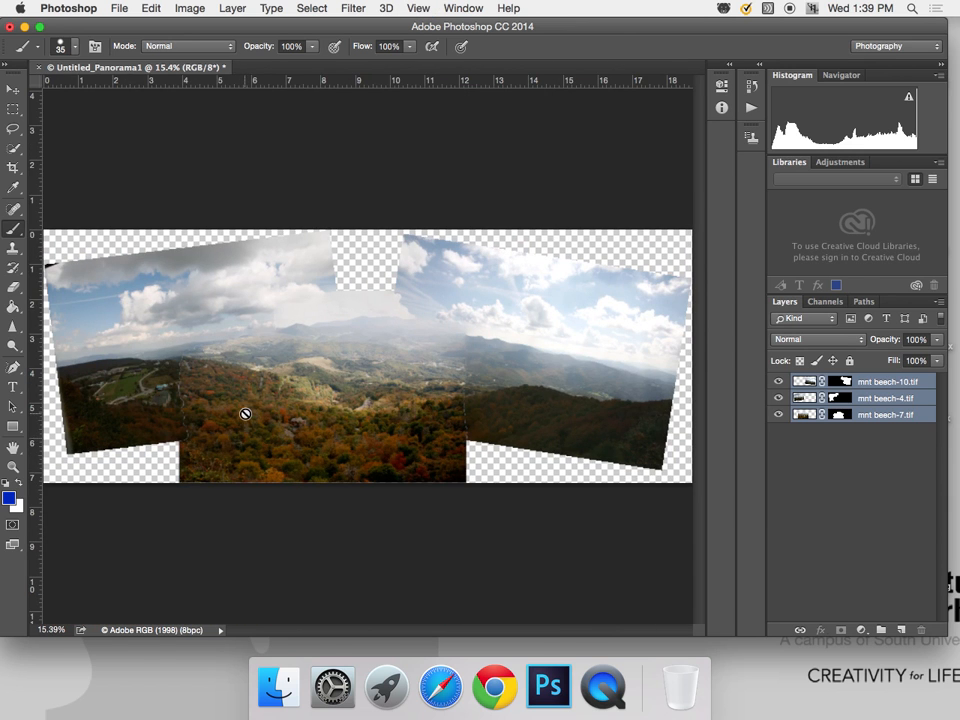
key(super+1)
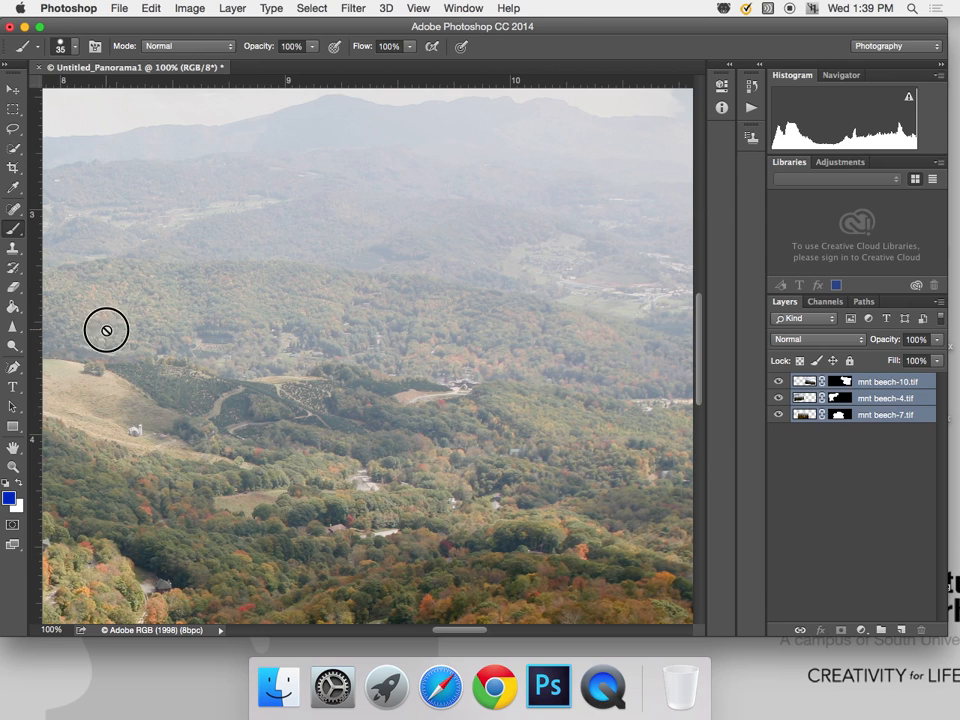
drag(107, 330, 761, 313)
drag(261, 323, 661, 245)
drag(302, 262, 551, 249)
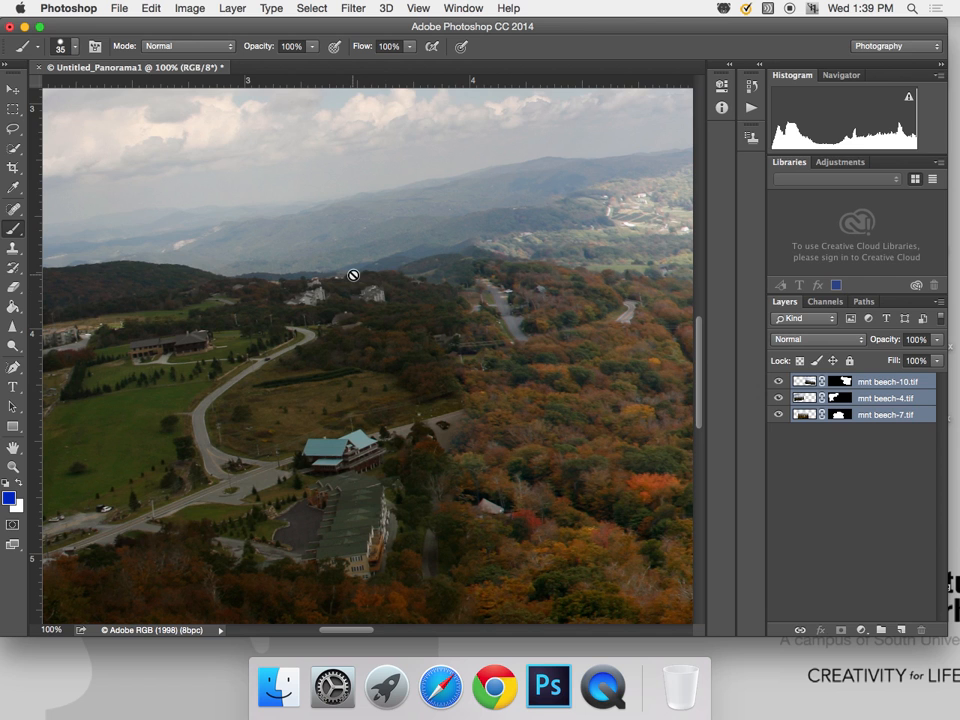
key(super+0)
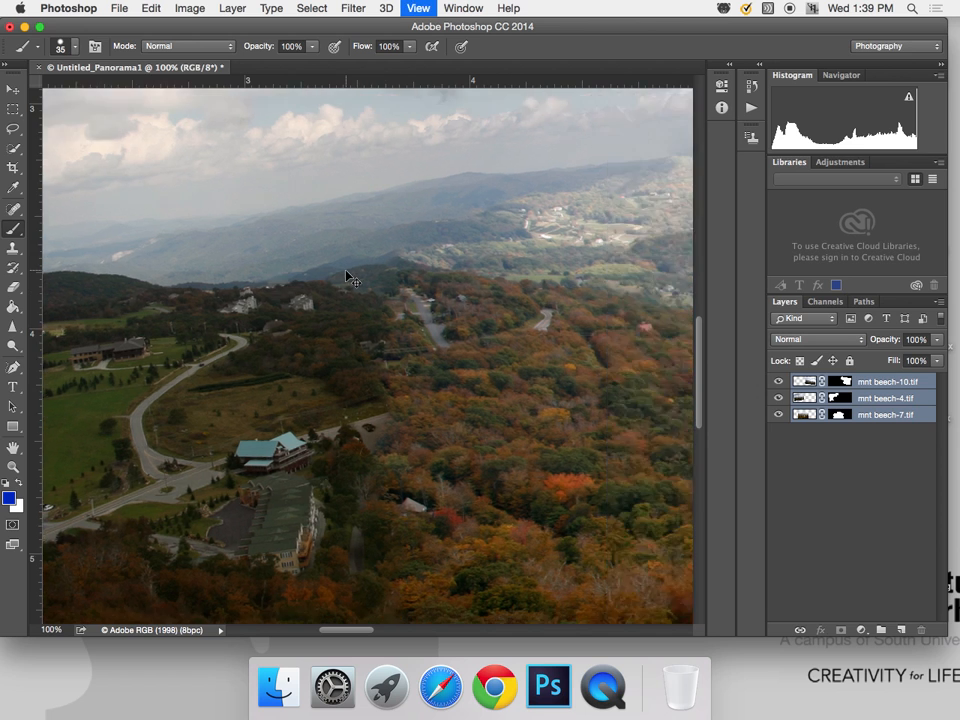